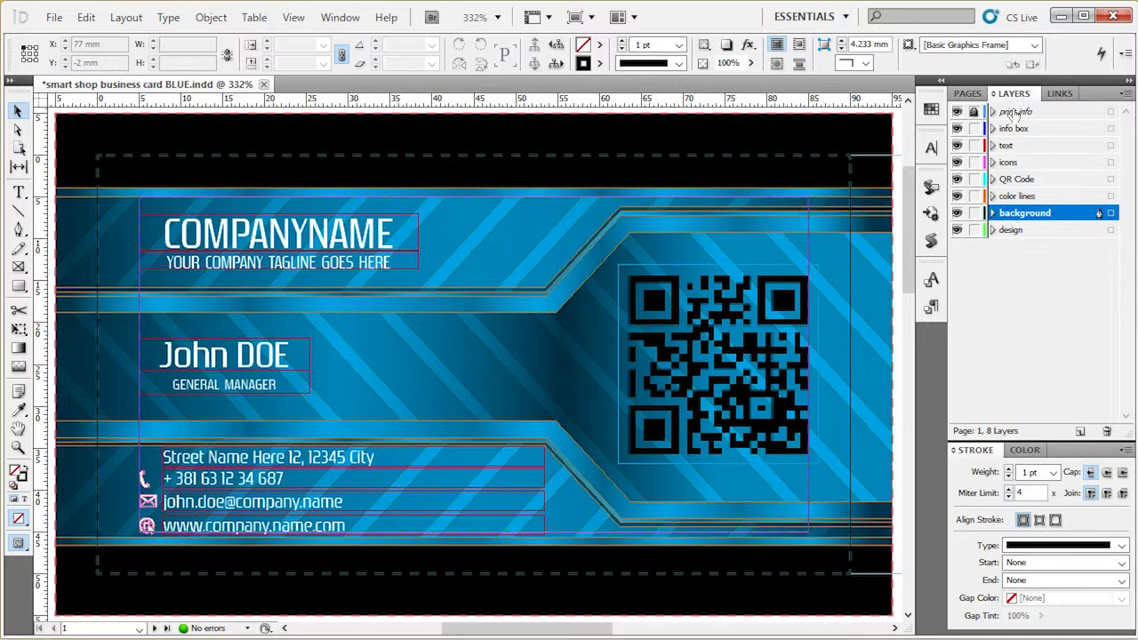
Isolate the info box and print info layers to examine the print specification box beside the card
left_click(1013, 130)
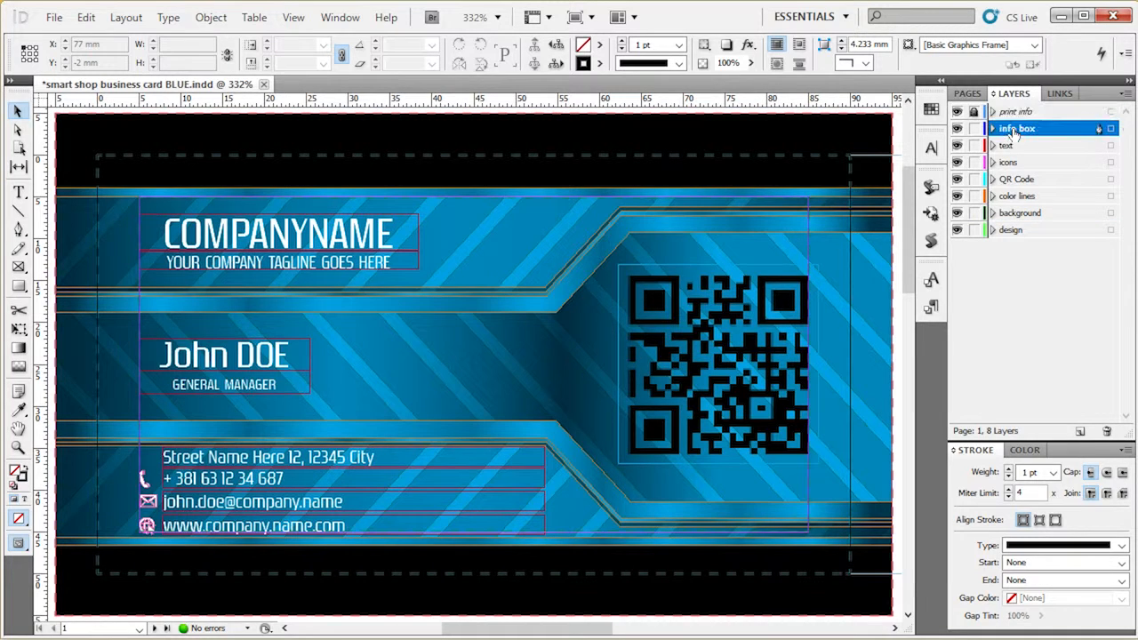
left_click(957, 129, "alt")
left_click(956, 112)
left_click_drag(719, 254, 308, 295)
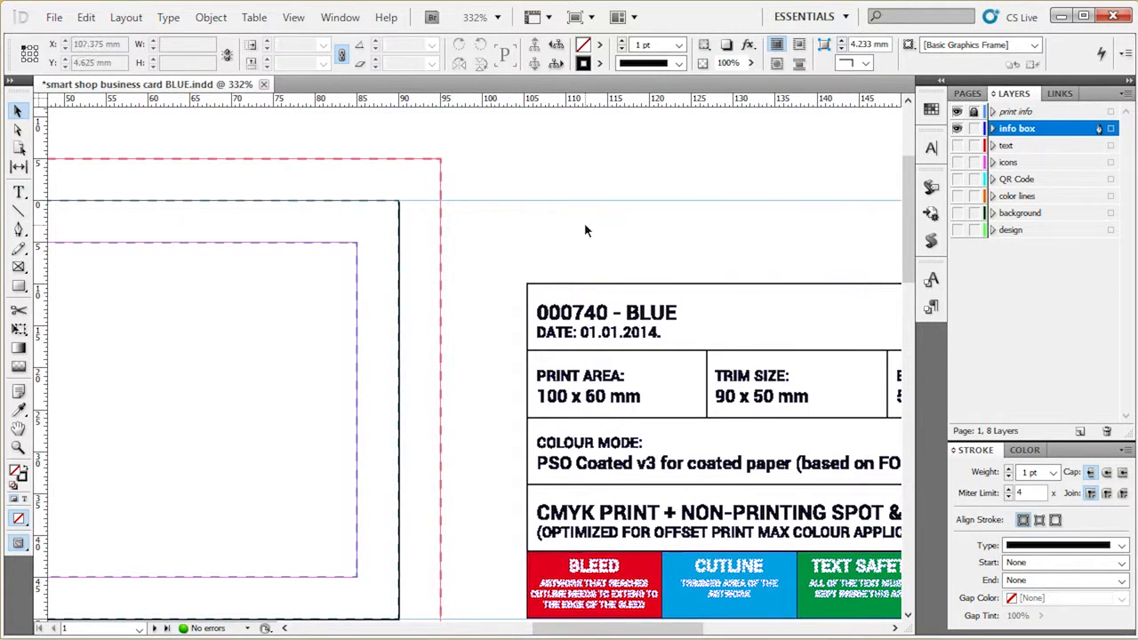
scroll(584, 222, "down", 1)
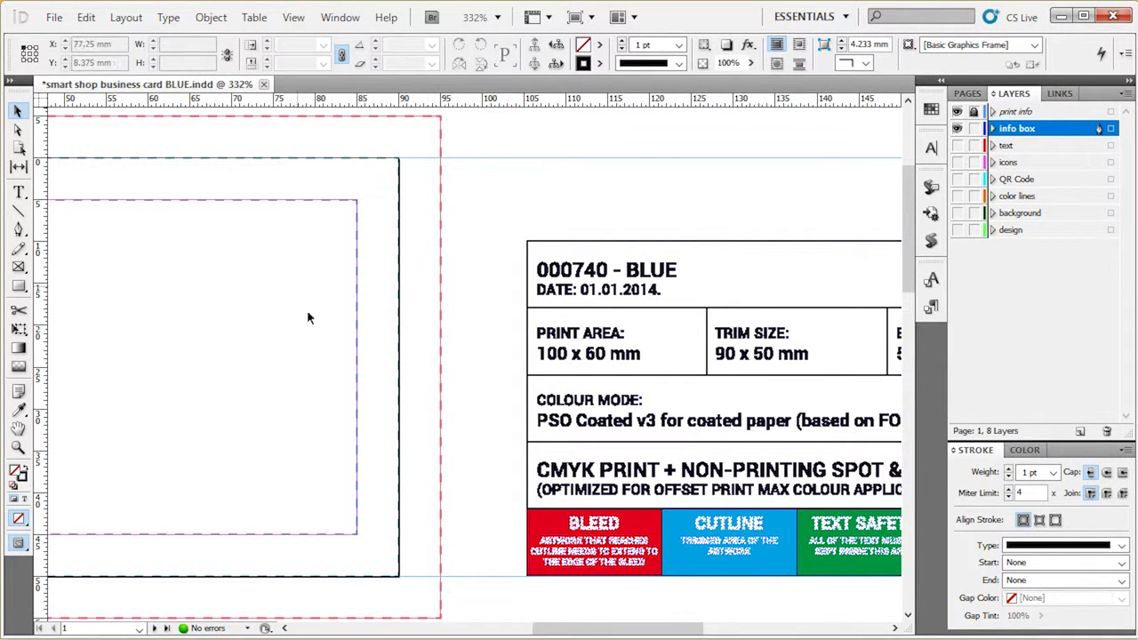
Lock the info box layer and make it non-printing
left_click(974, 129)
double_click(1068, 131)
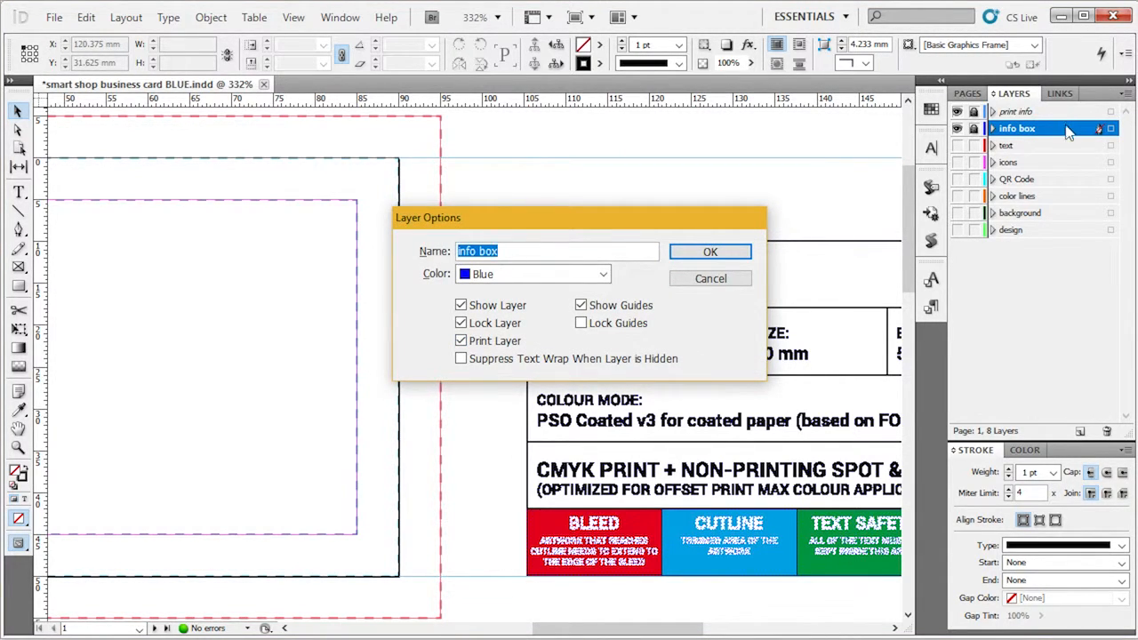
left_click(495, 342)
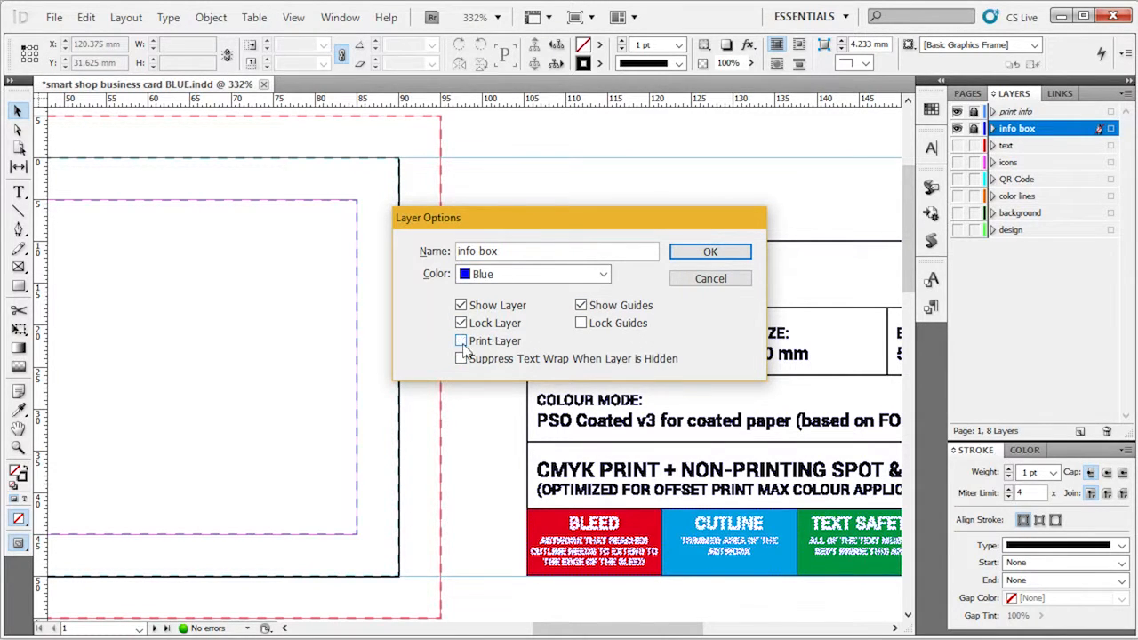
left_click(737, 255)
Make all layers of the business card visible again
scroll(796, 306, "down", 1)
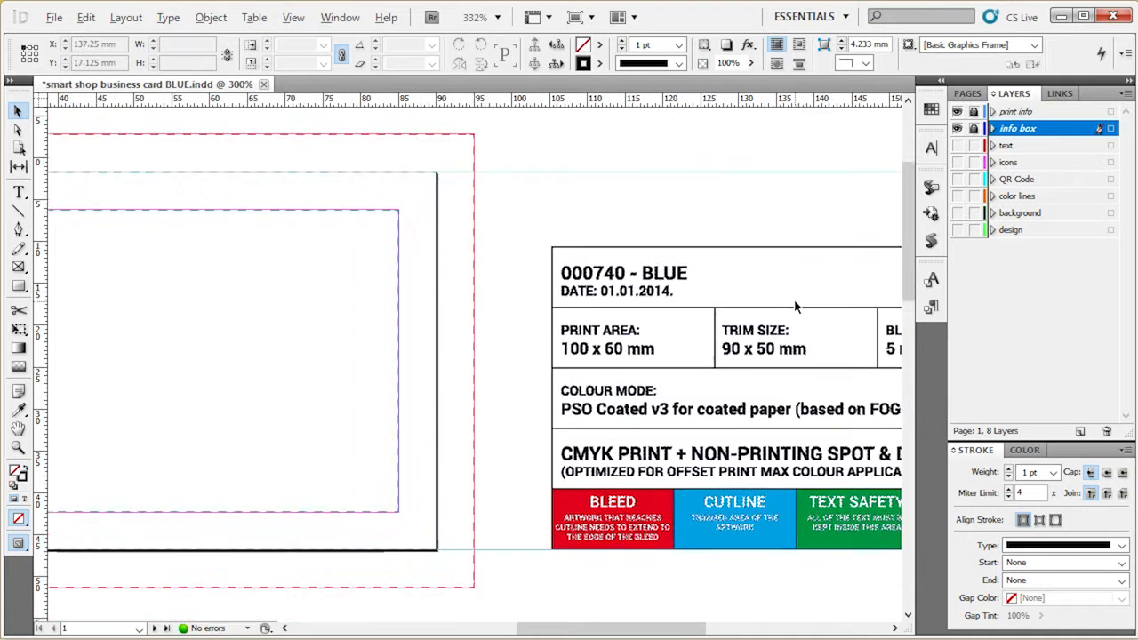
scroll(796, 305, "down", 2)
scroll(428, 300, "up", 1)
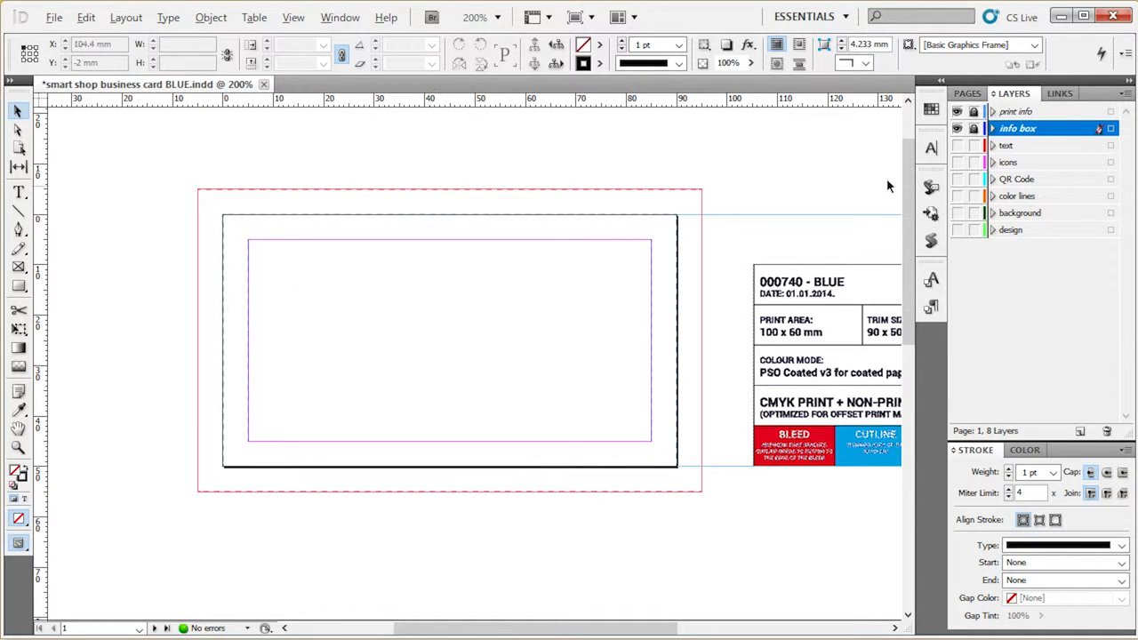
left_click(958, 112, "alt")
left_click(959, 113, "alt")
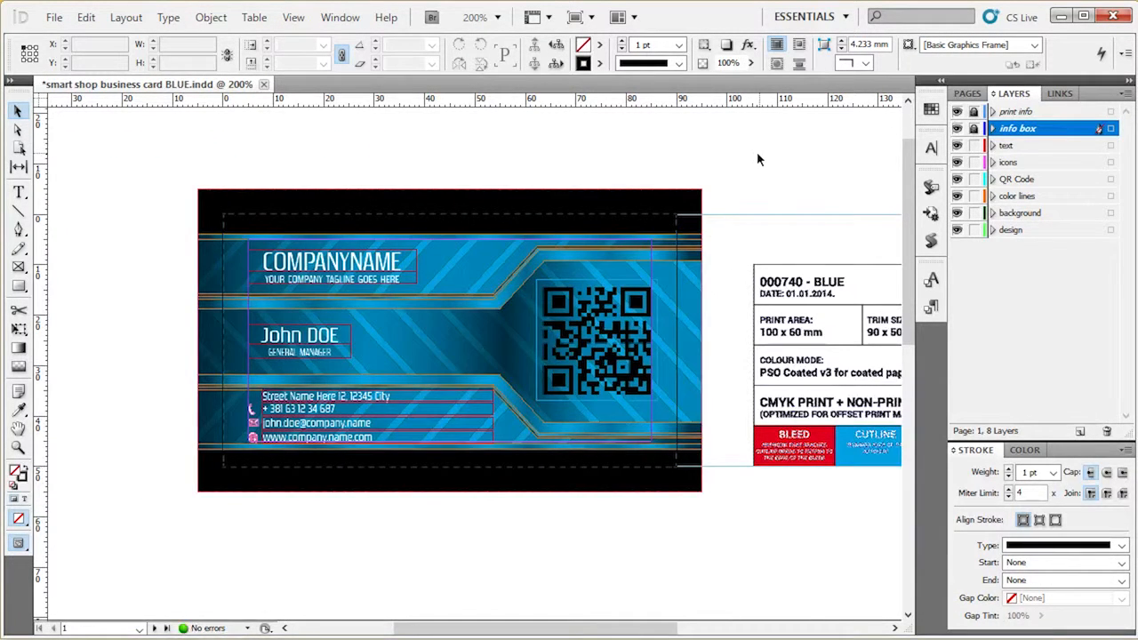
Select the QR code frame on the card front to examine it, and clear the selection
scroll(335, 246, "up", 1)
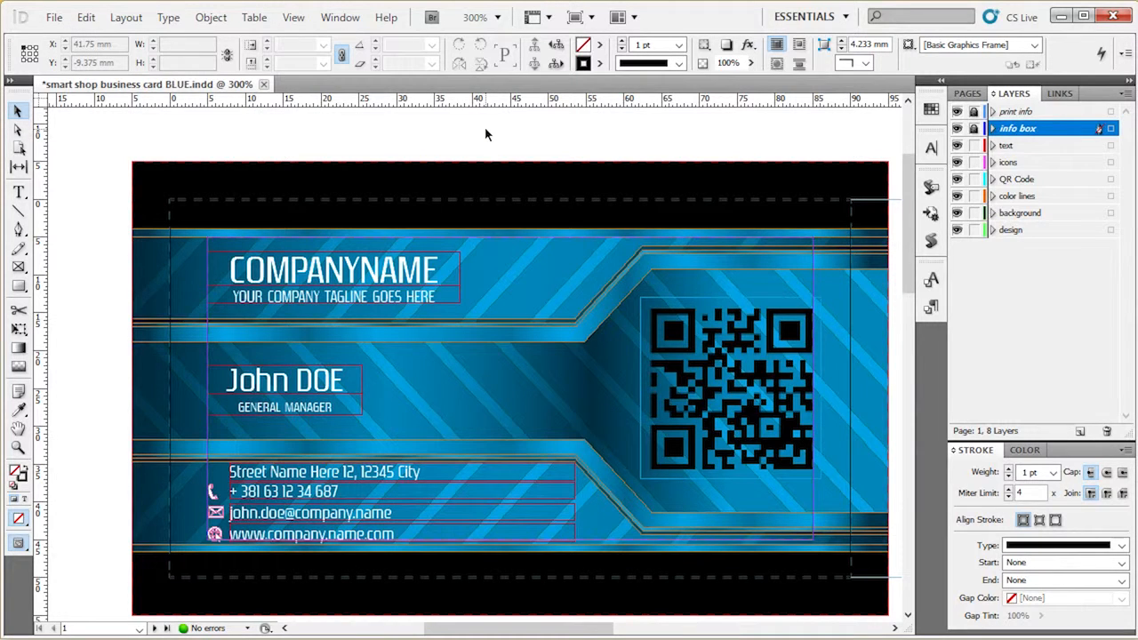
left_click_drag(738, 335, 674, 308)
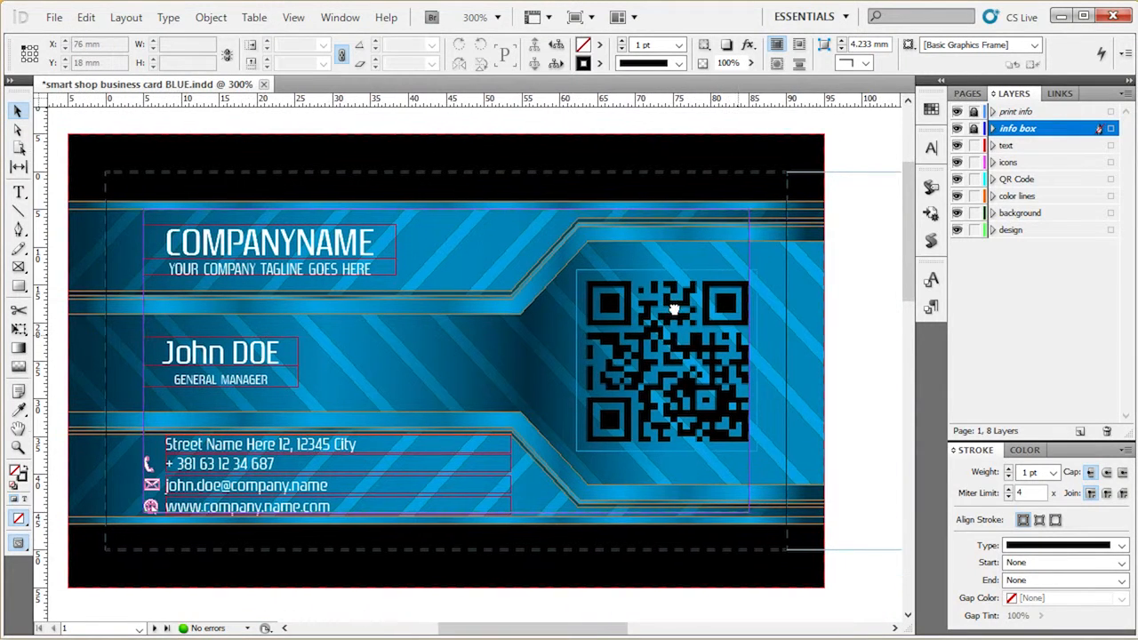
left_click(676, 356)
left_click(888, 315)
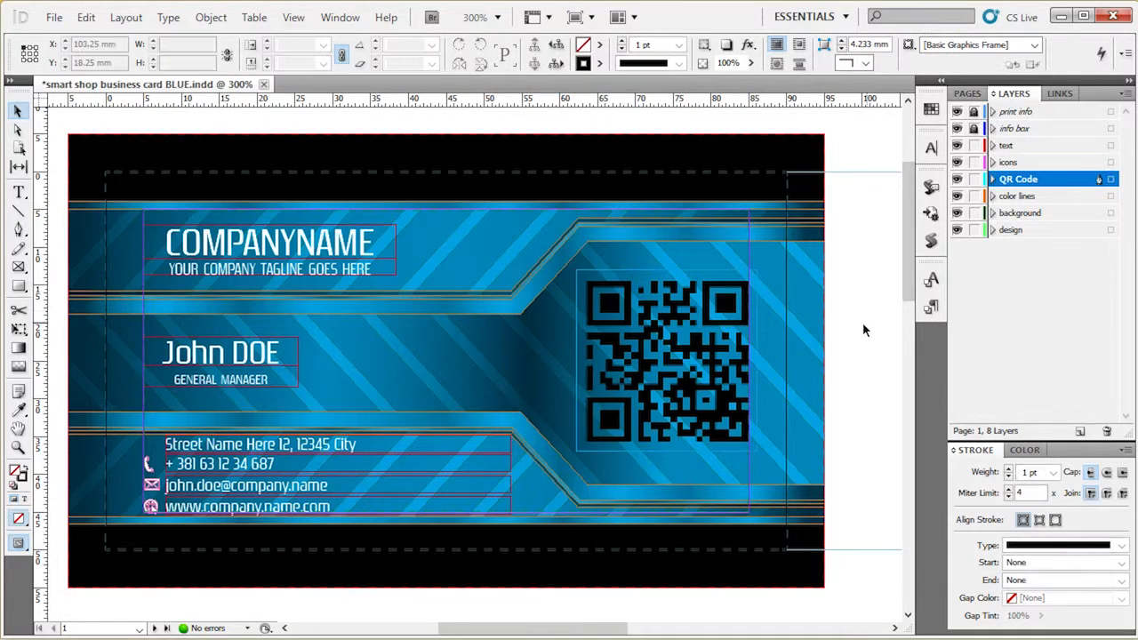
left_click(662, 342)
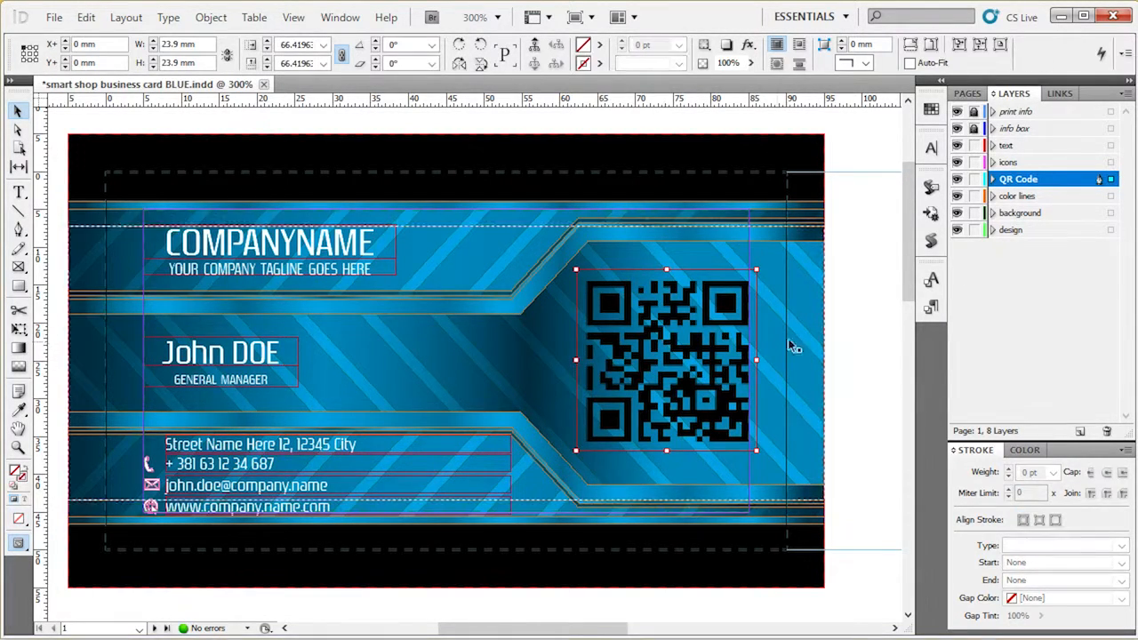
left_click(871, 320)
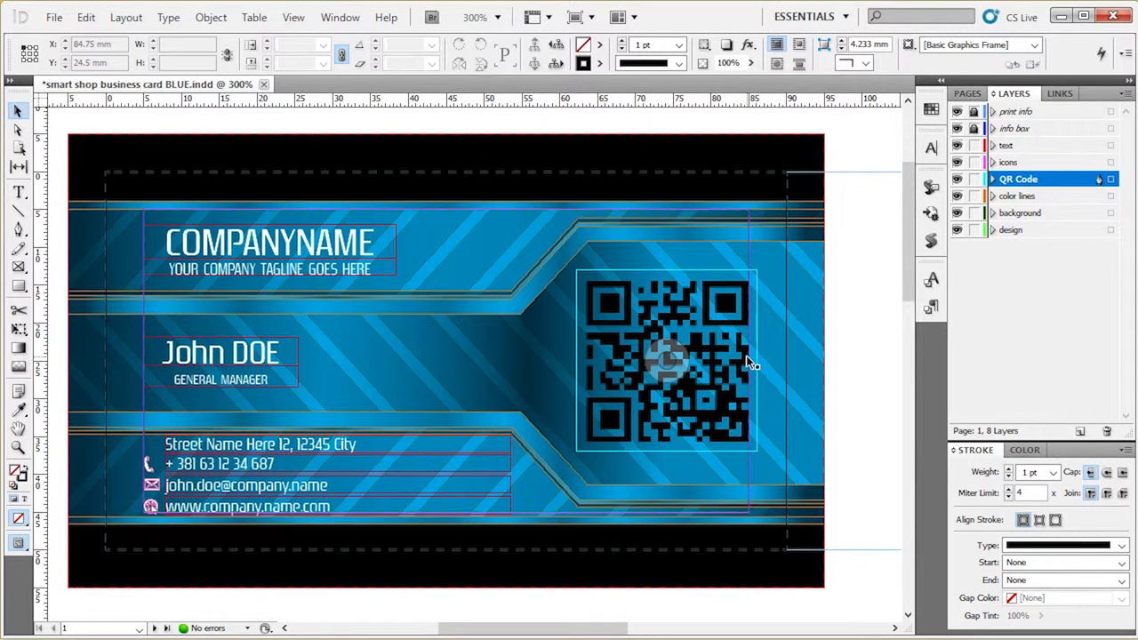
Relink QR CODE.tif to the QR CODE image in the QR CODE folder
scroll(750, 362, "up", 1)
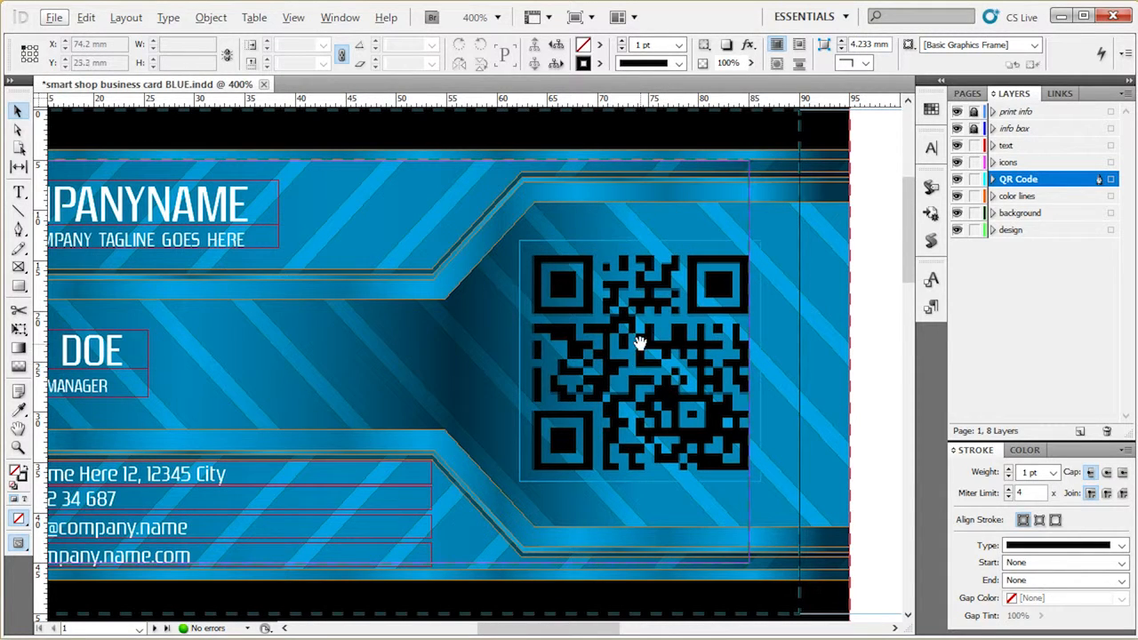
left_click(1054, 95)
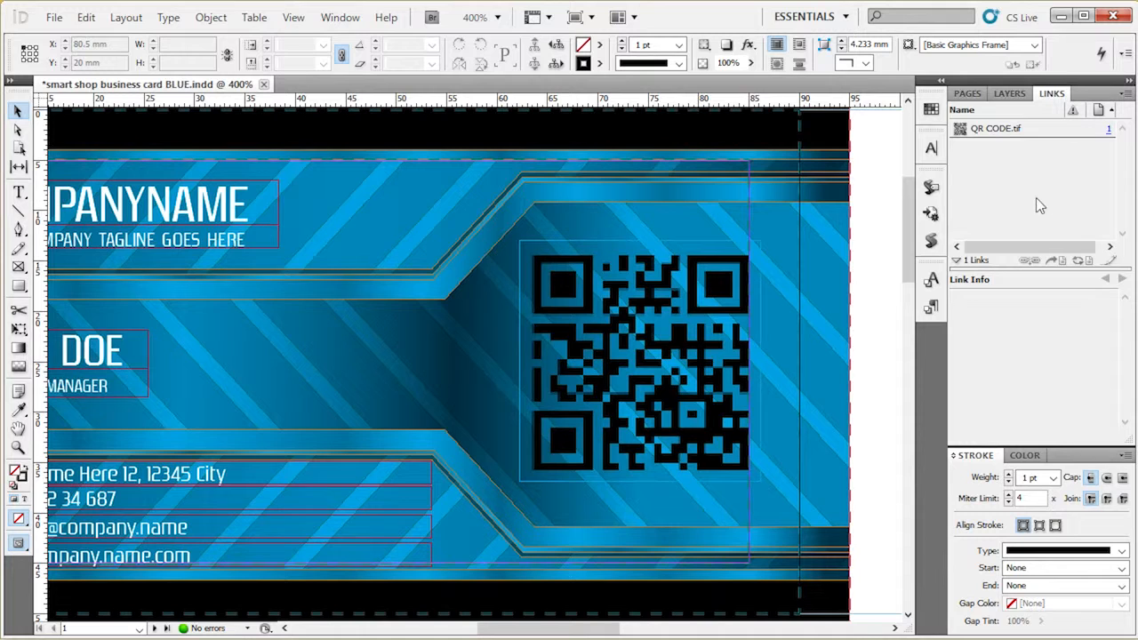
left_click(993, 130)
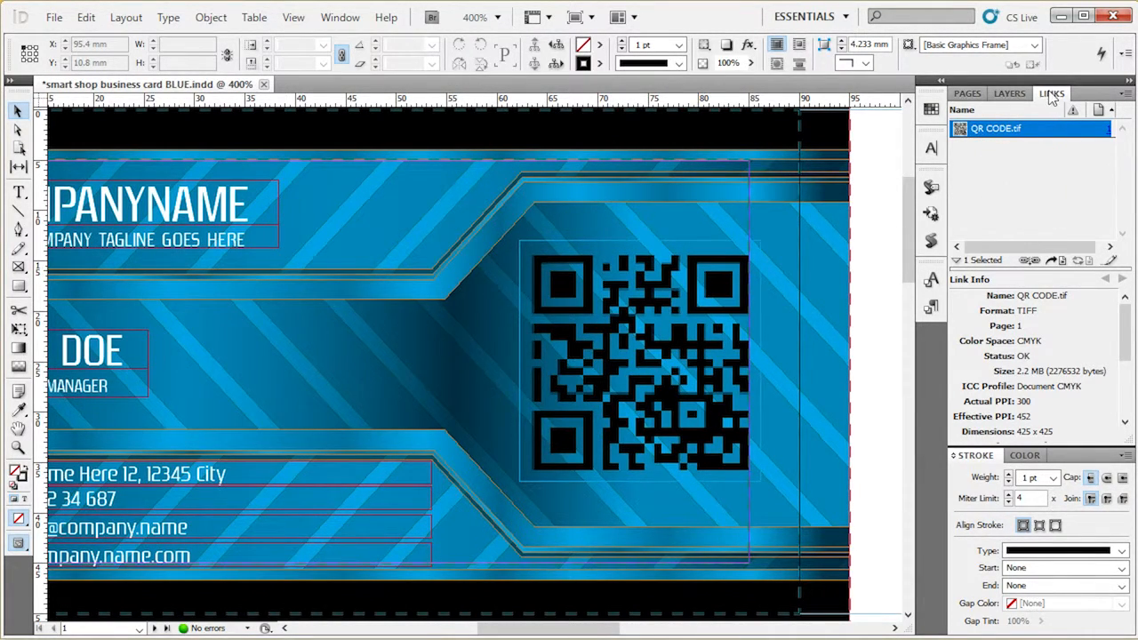
right_click(980, 133)
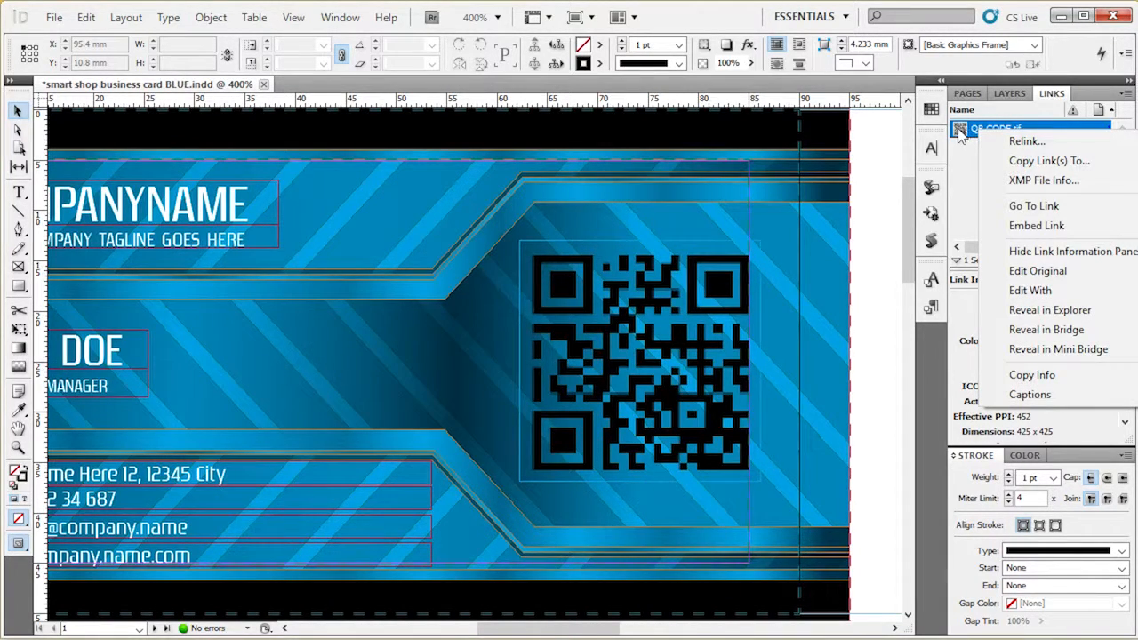
left_click(1059, 145)
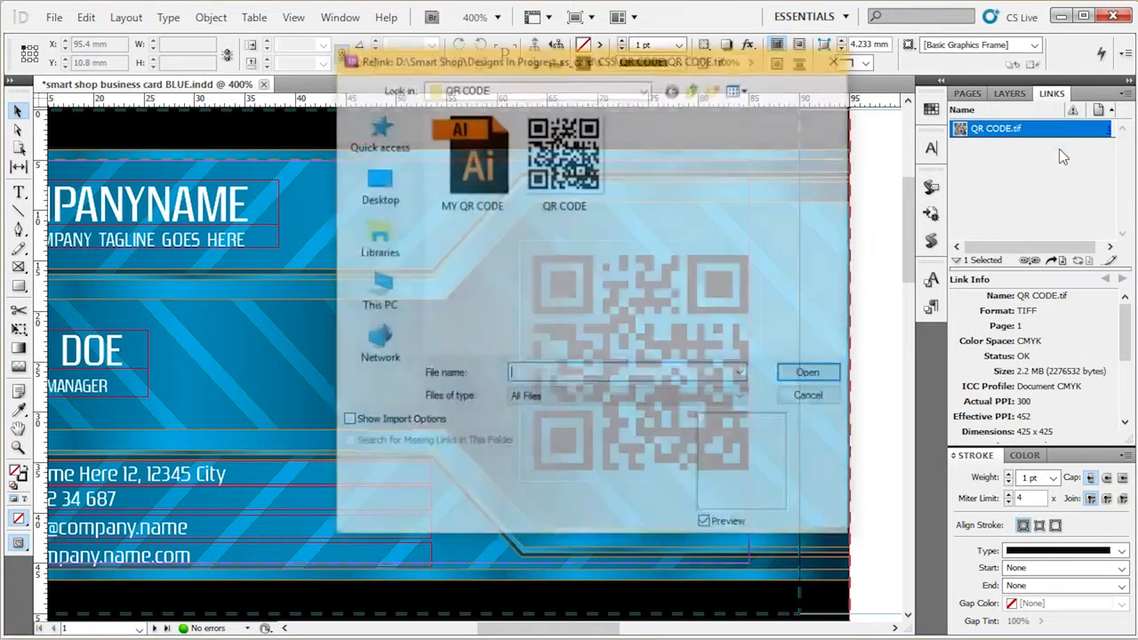
left_click(564, 169)
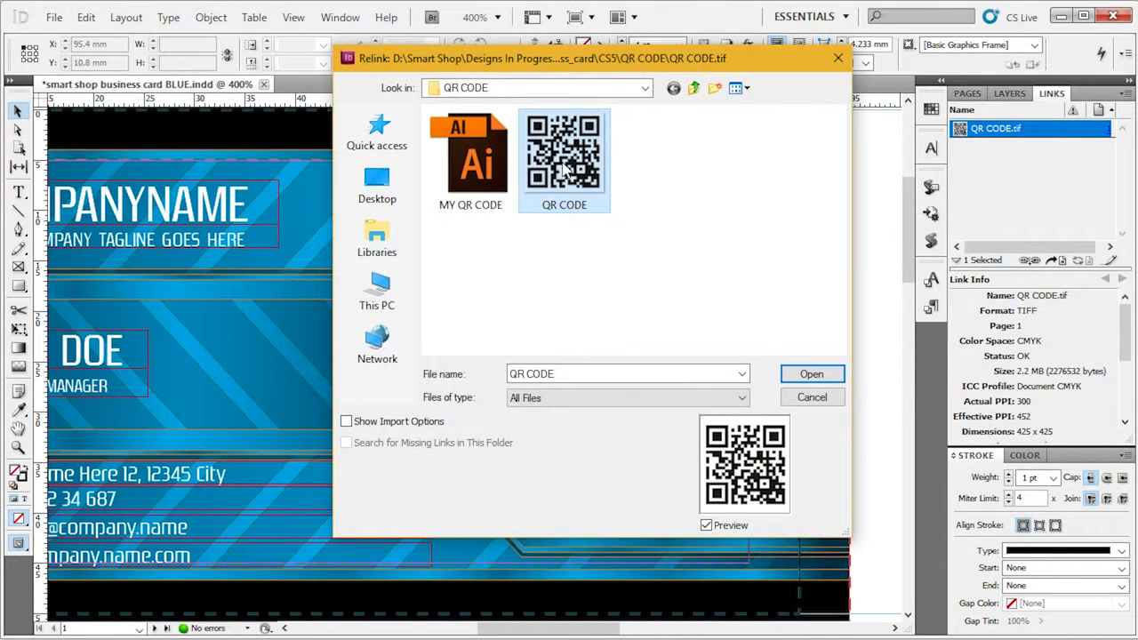
left_click(812, 374)
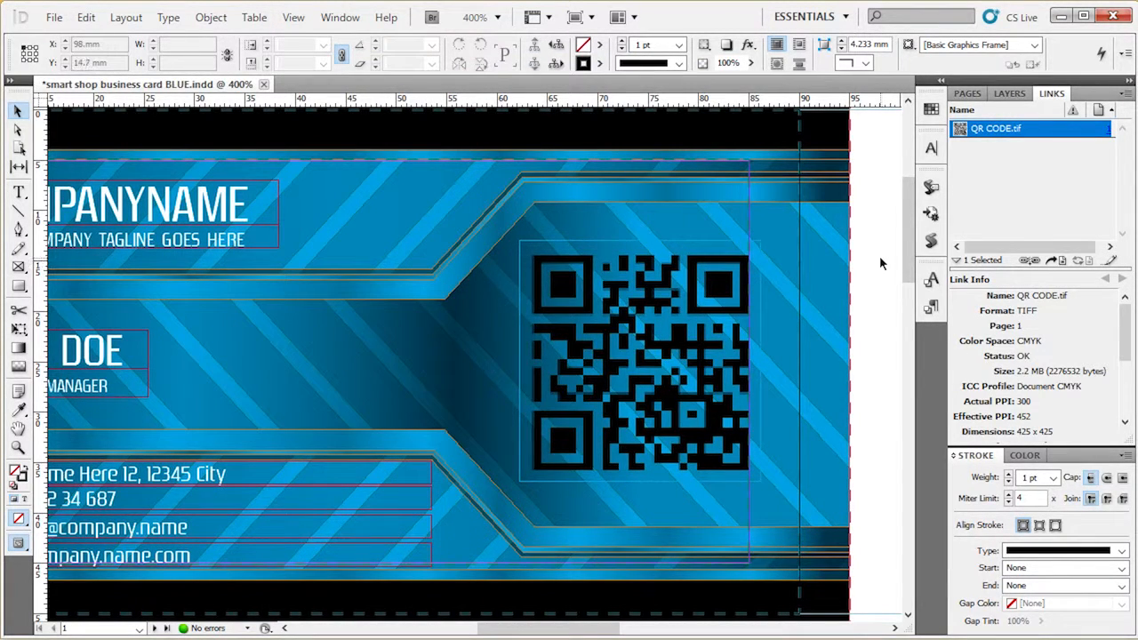
left_click(1047, 147)
Replace the image in the selected QR code frame by placing the QR CODE file, with Replace Selected Item enabled
left_click(967, 93)
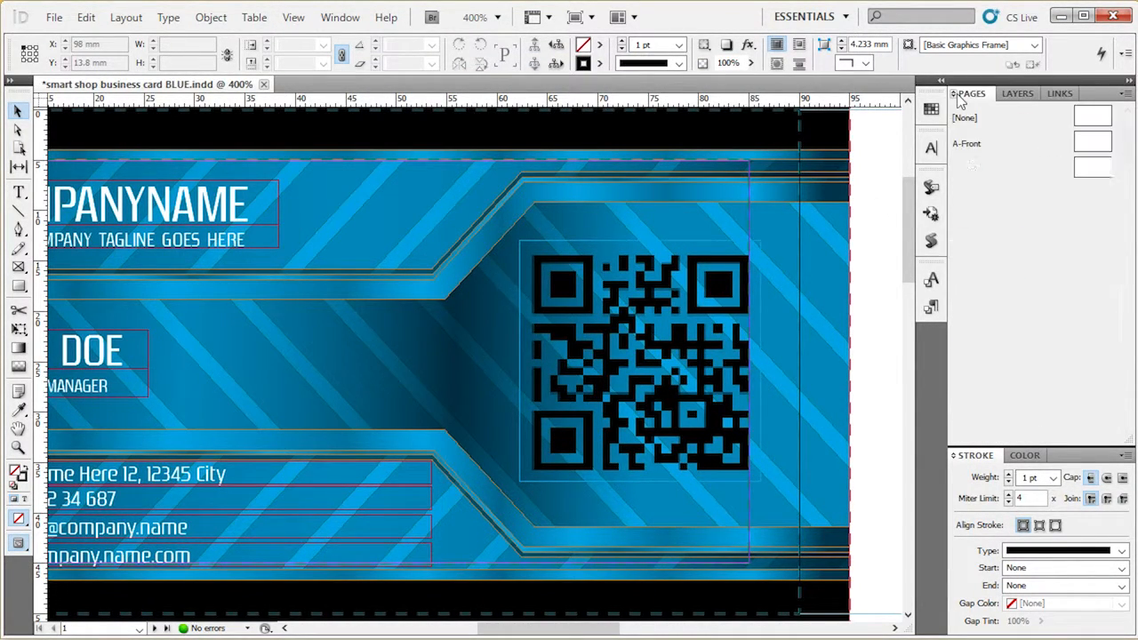
left_click(648, 358)
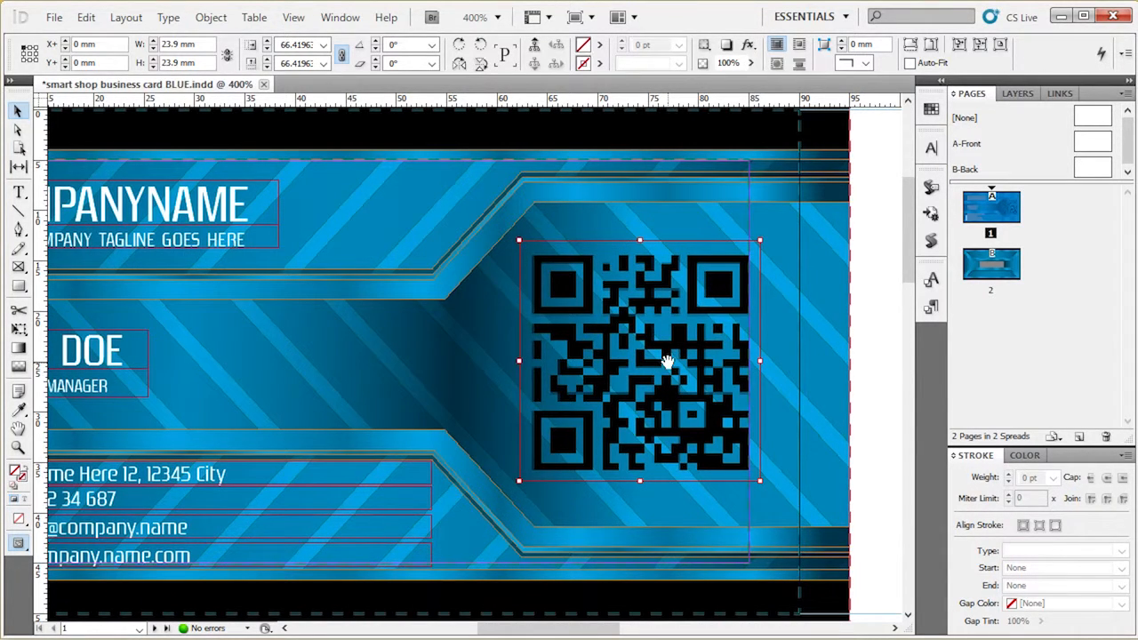
key("ctrl+d")
left_click(580, 165)
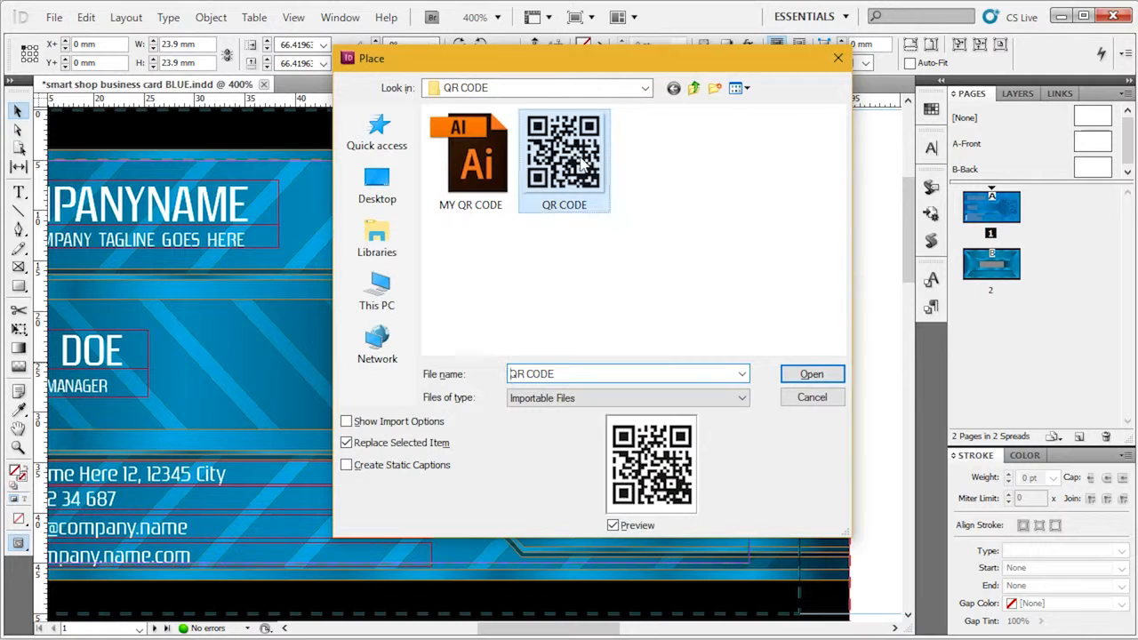
left_click(828, 378)
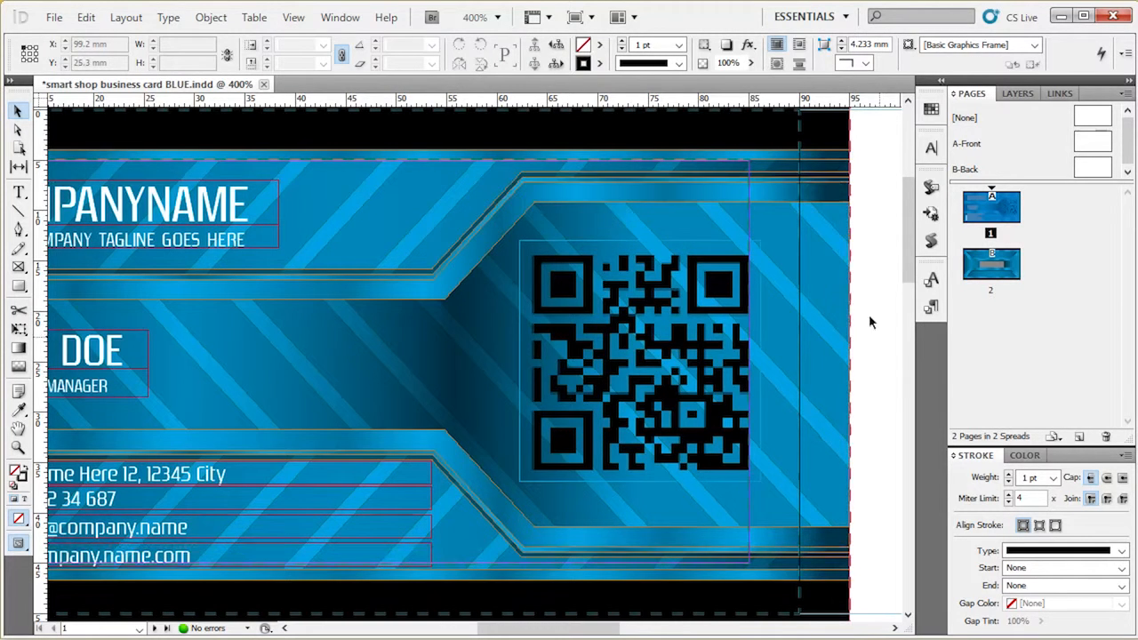
Inspect the fill colour of the blue band shape behind the company name without changing it
key("ctrl+minus")
key("ctrl+minus")
key("ctrl+equal")
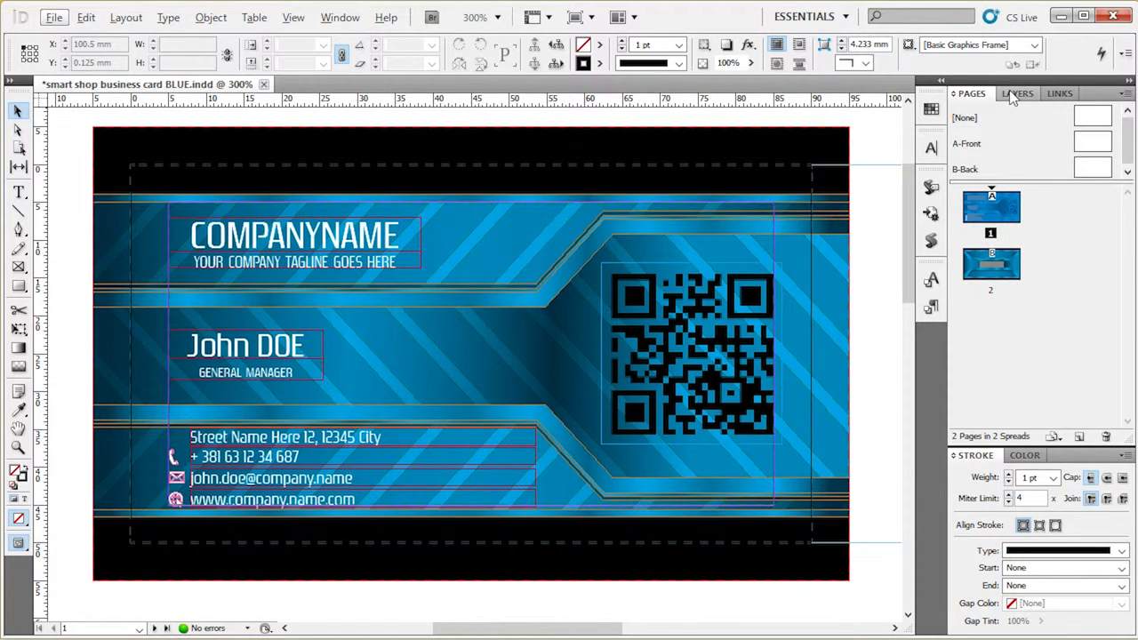
left_click(391, 238)
left_click(460, 235)
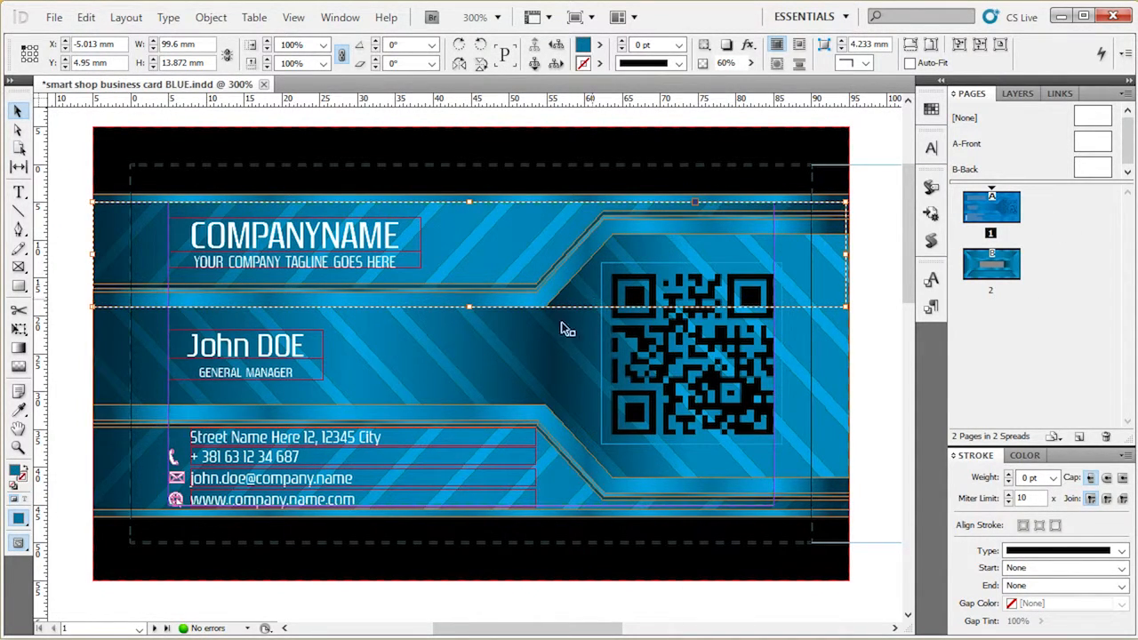
double_click(14, 473)
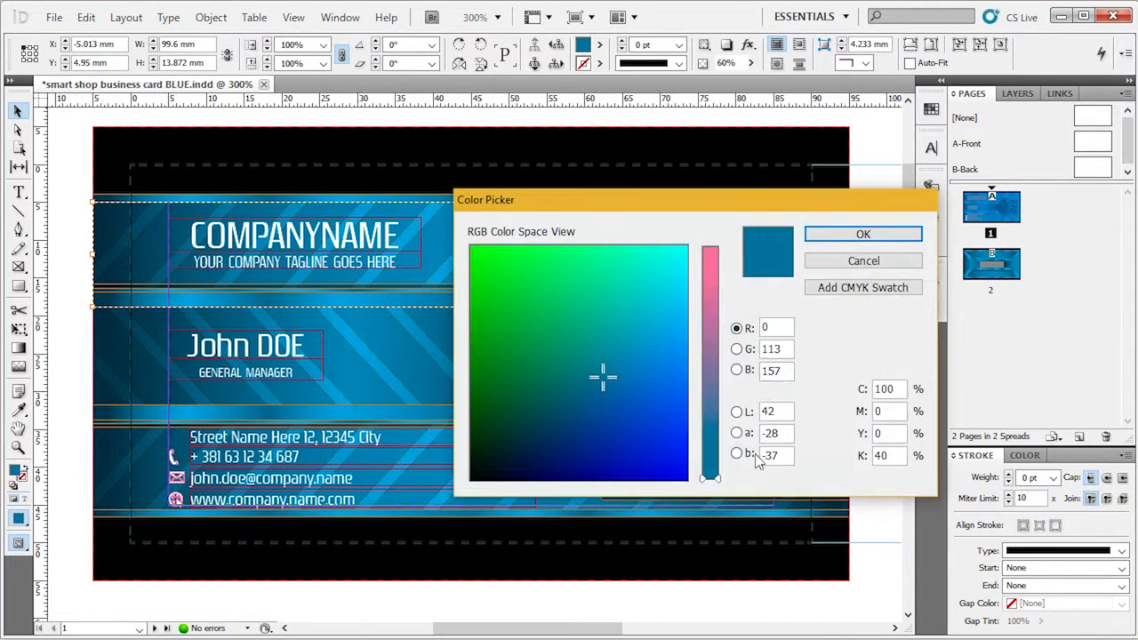
left_click(862, 260)
left_click(876, 327)
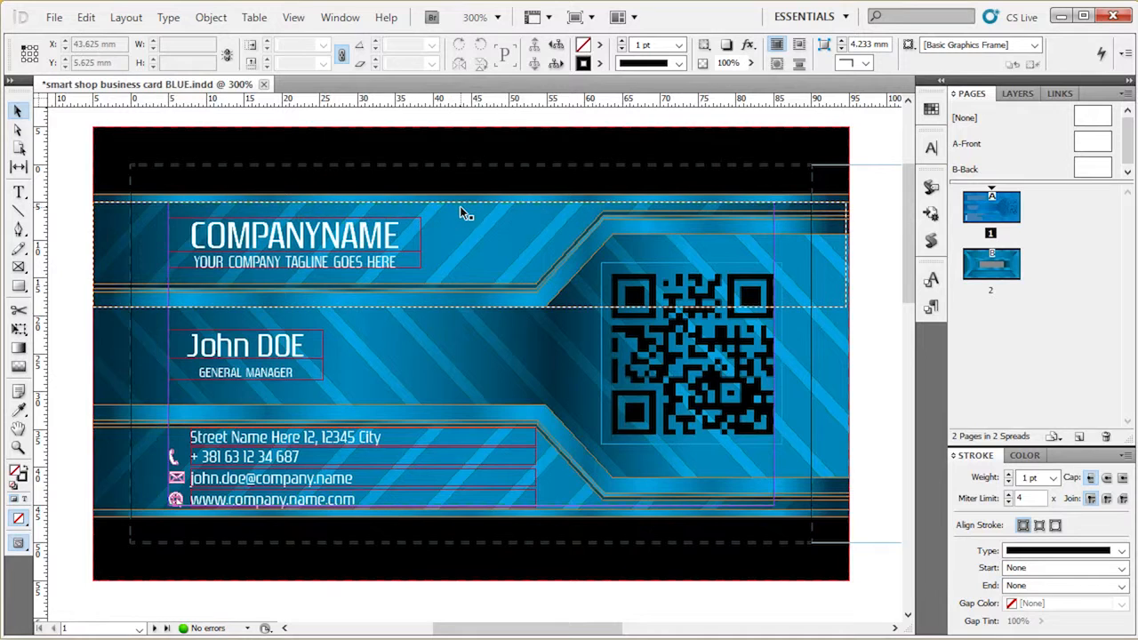
Look through the document's colour and gradient swatches
left_click(931, 109)
scroll(815, 373, "down", 5)
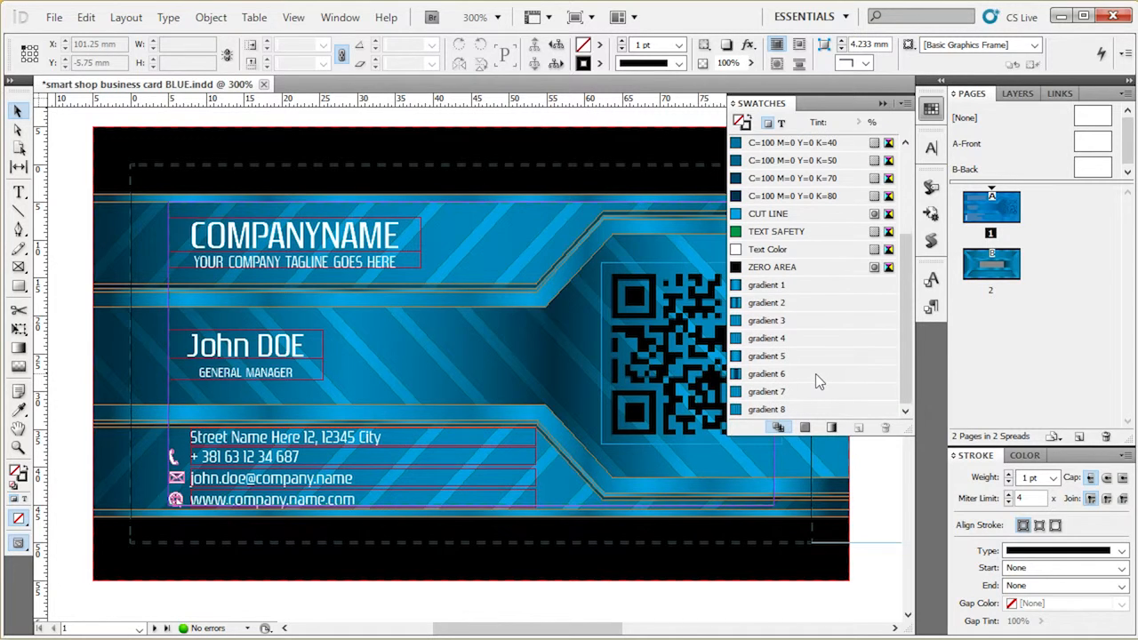
scroll(822, 265, "up", 5)
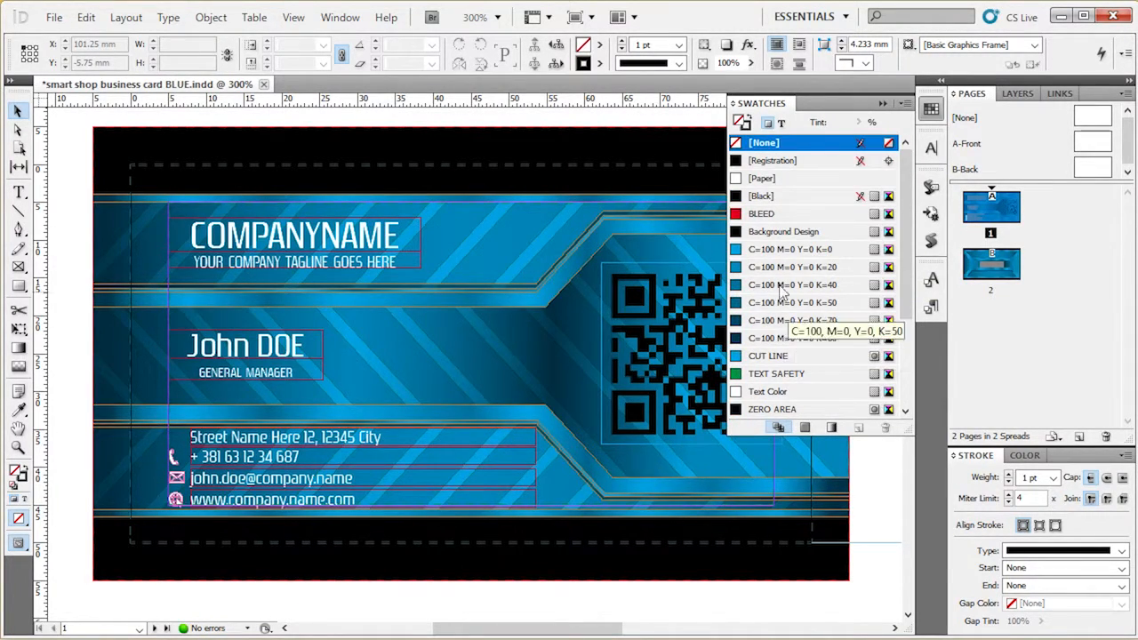
scroll(792, 307, "down", 5)
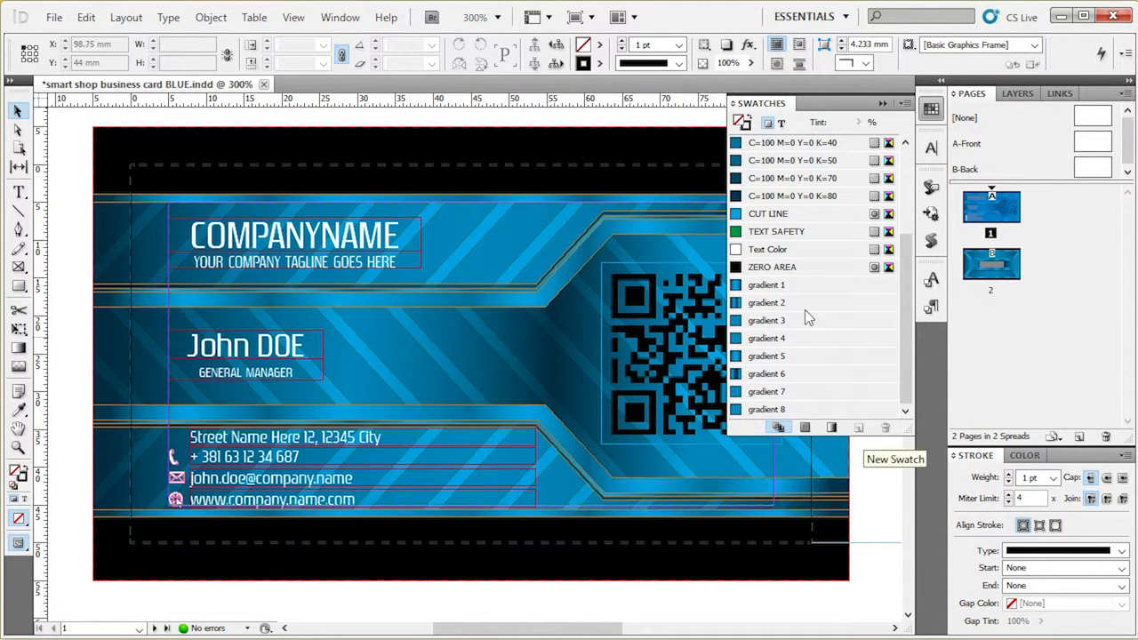
scroll(794, 282, "up", 5)
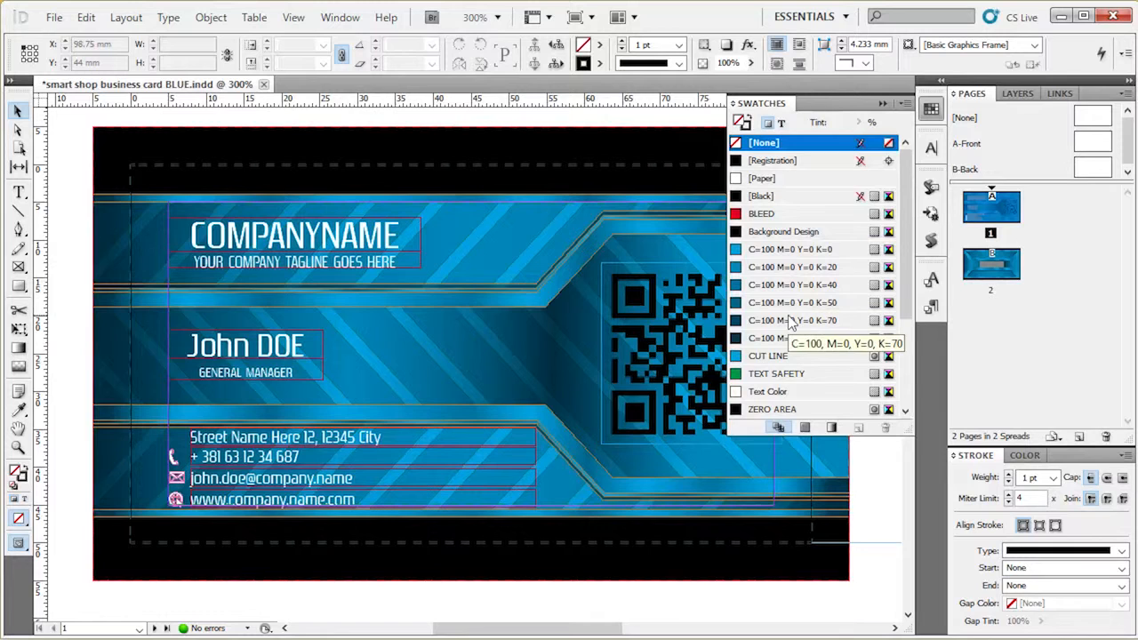
scroll(825, 346, "down", 2)
scroll(825, 352, "up", 2)
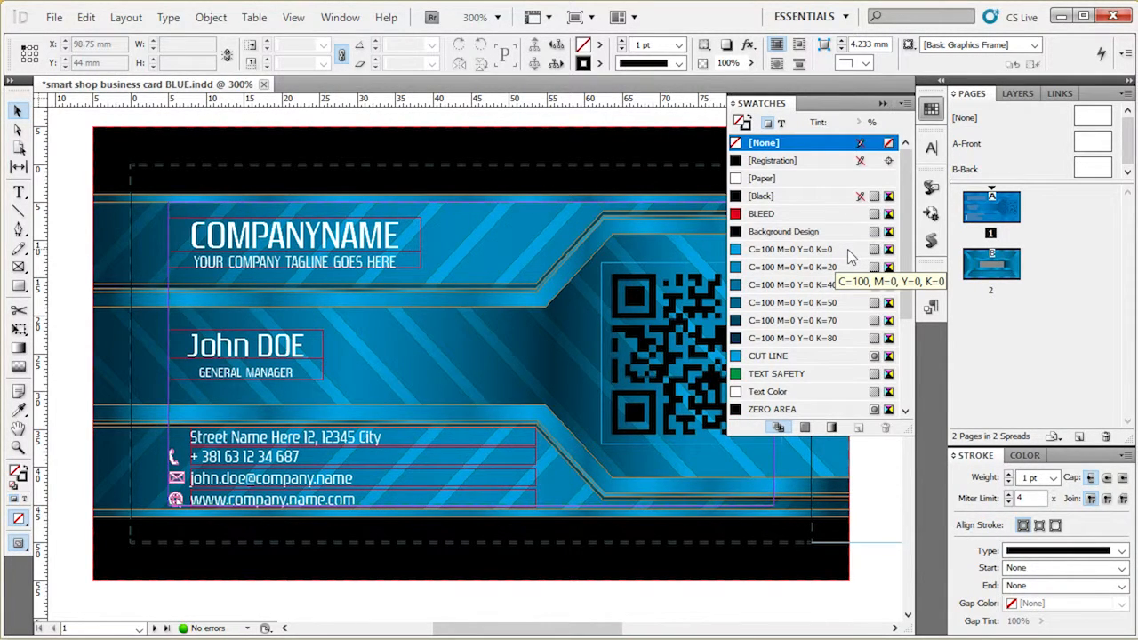
Change the C=100 M=0 Y=0 K=0 swatch to red with cyan 0, magenta 100 and yellow 100 percent
double_click(849, 253)
left_click_drag(737, 245, 447, 217)
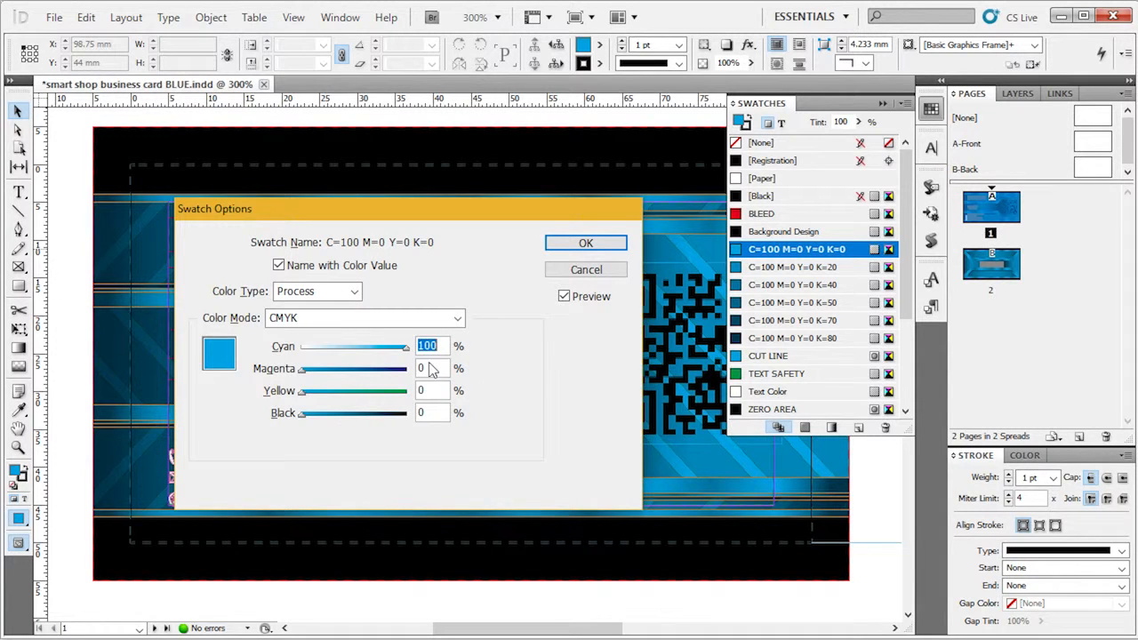
type("0")
key("Tab")
type("100")
key("Tab")
type("100")
key("Tab")
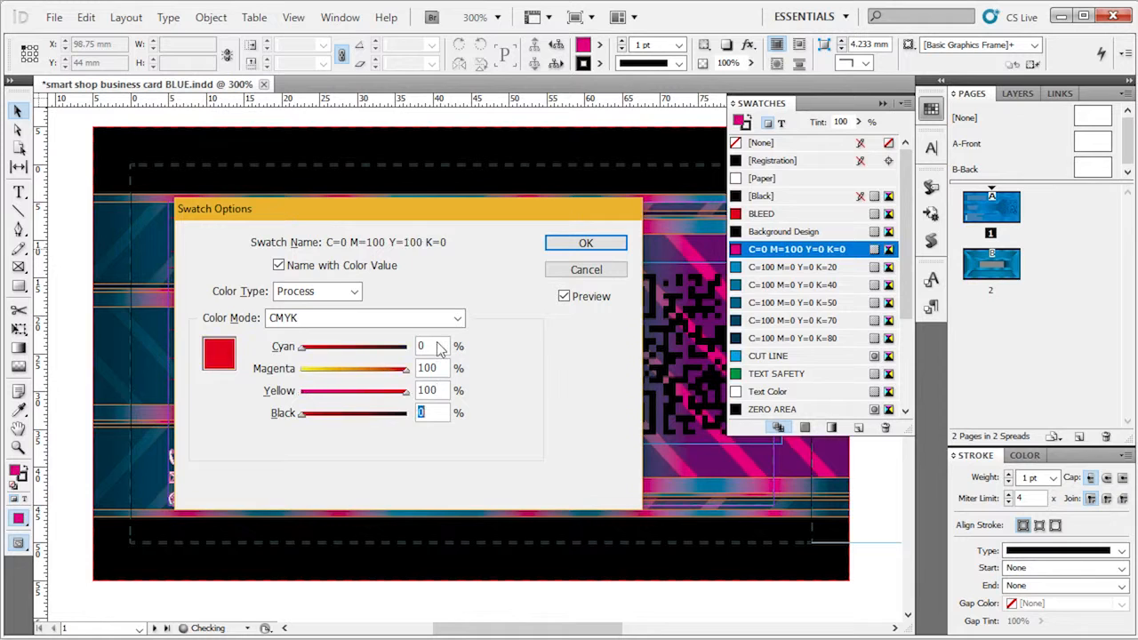
left_click_drag(455, 212, 309, 191)
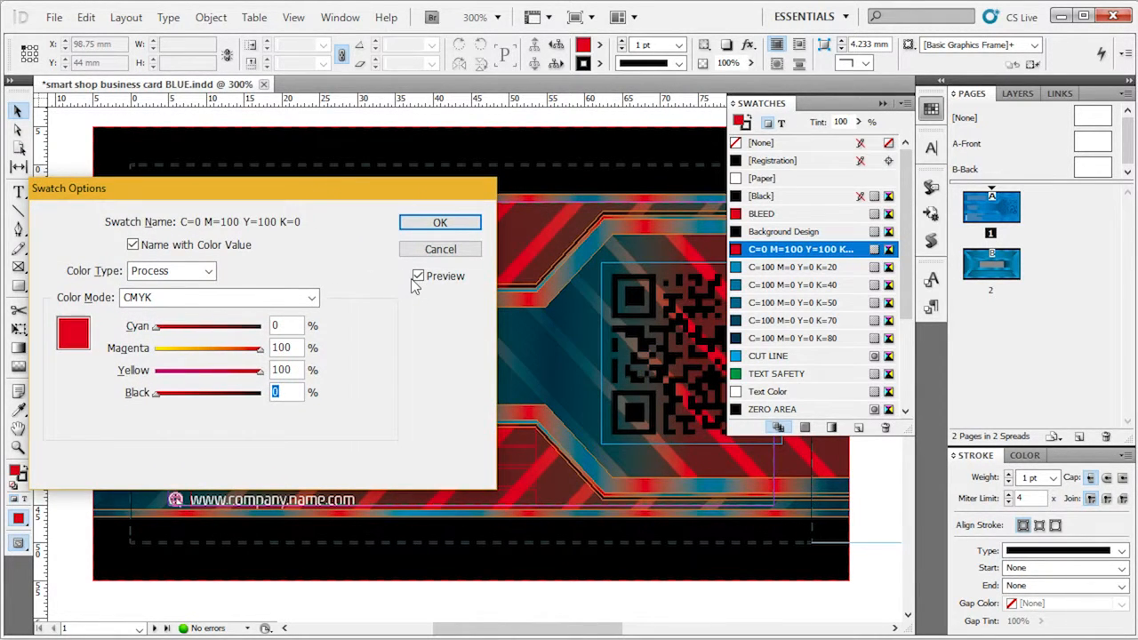
left_click(440, 222)
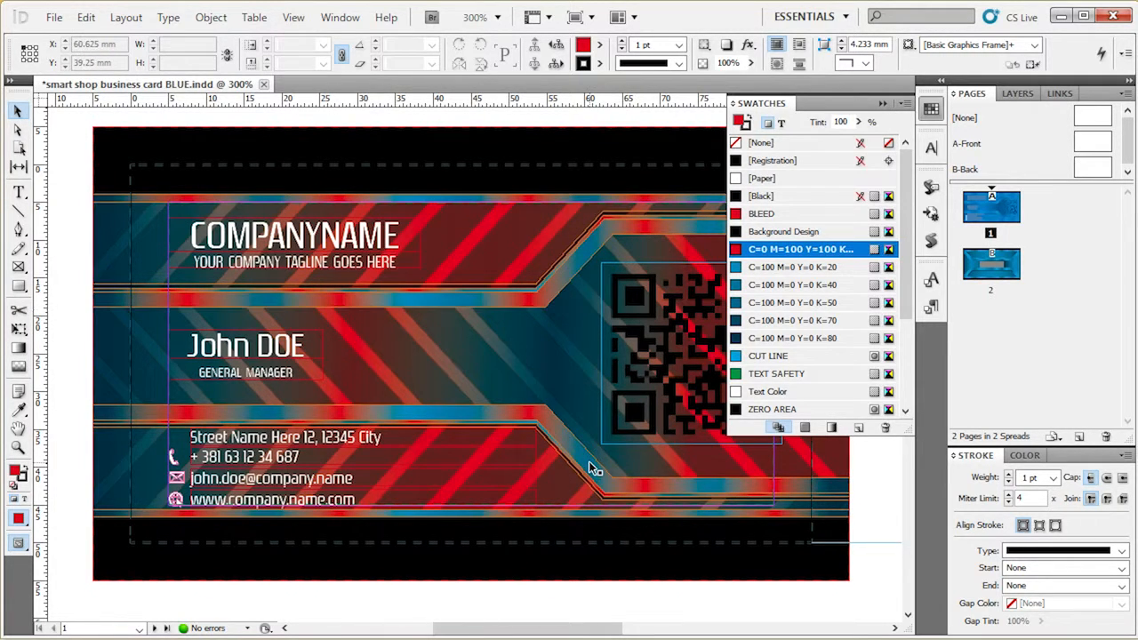
Inspect the first colour stop of the gradient 1 swatch without changing the gradient
scroll(842, 347, "down", 3)
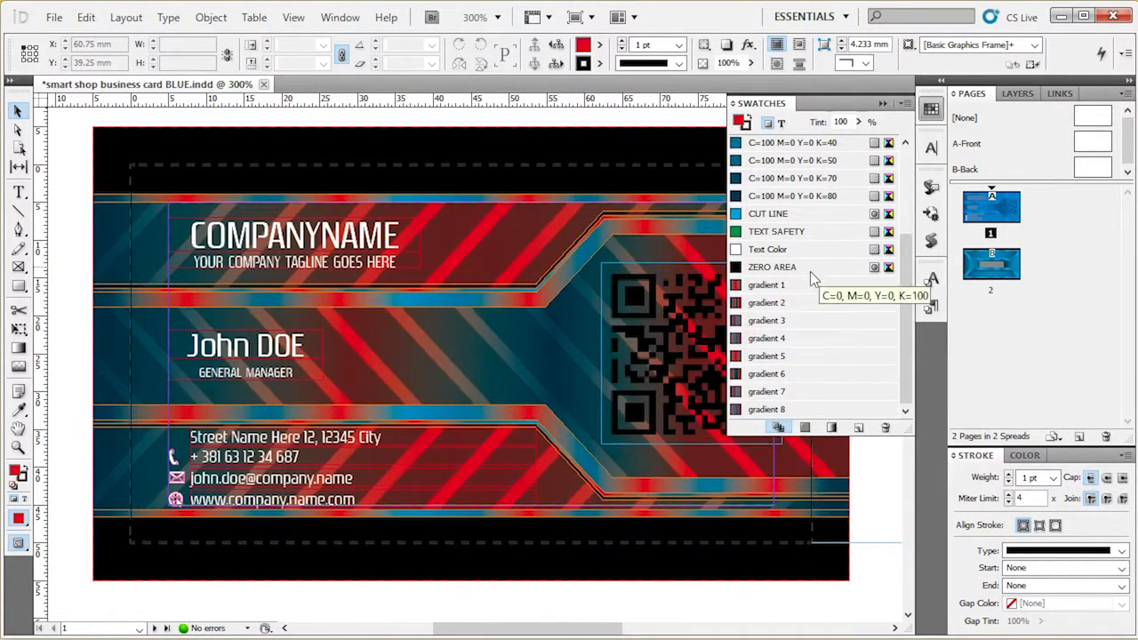
scroll(793, 380, "up", 3)
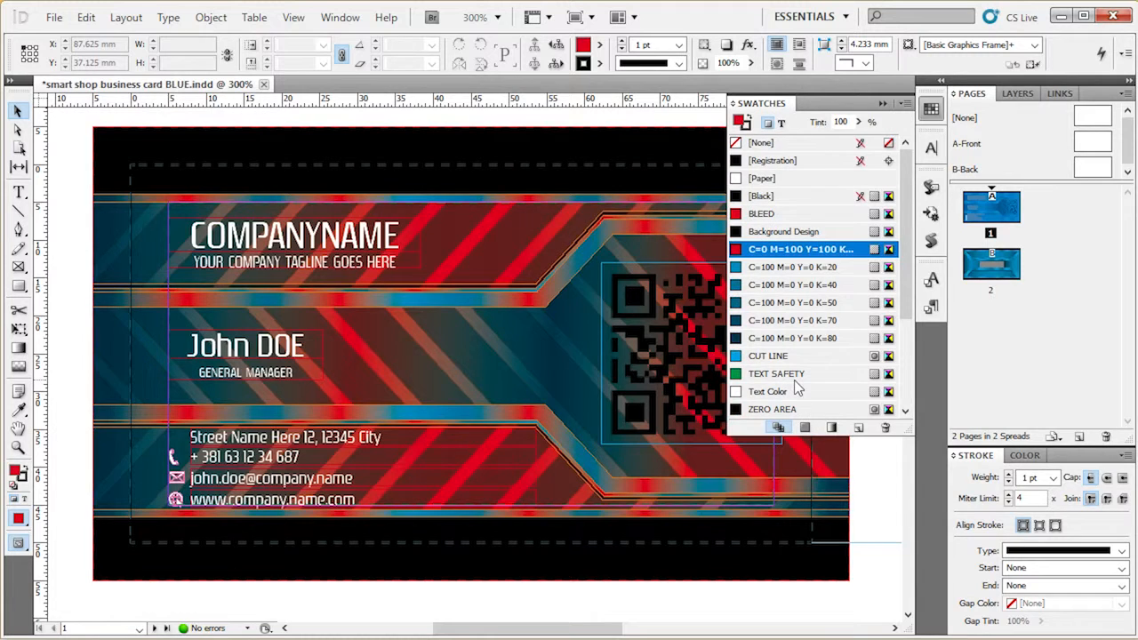
scroll(825, 286, "down", 3)
double_click(827, 286)
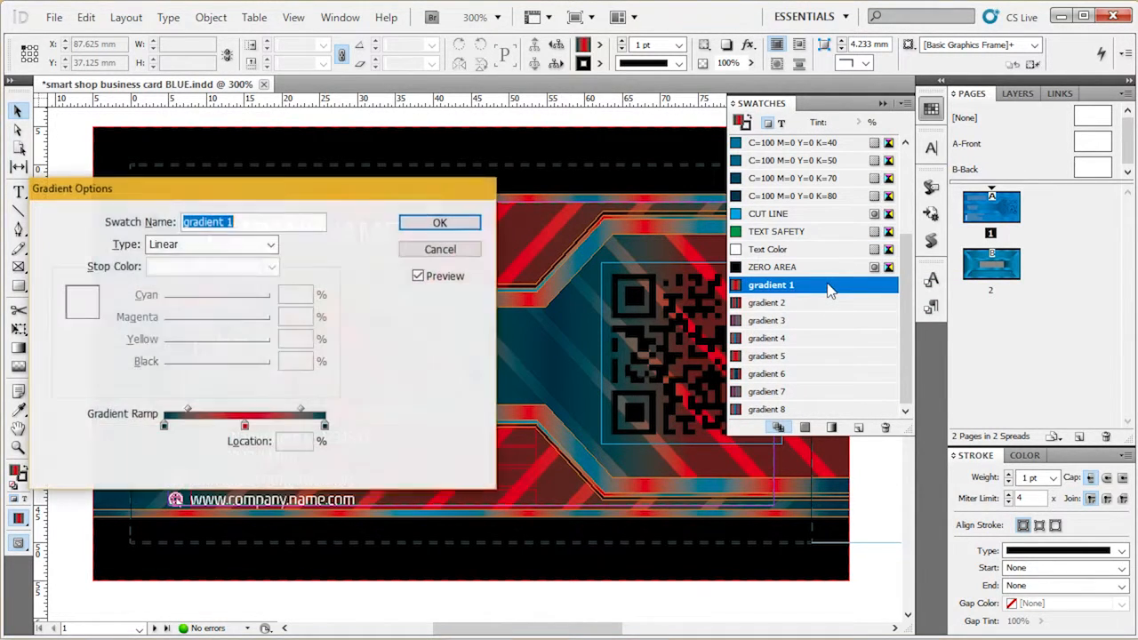
left_click(164, 427)
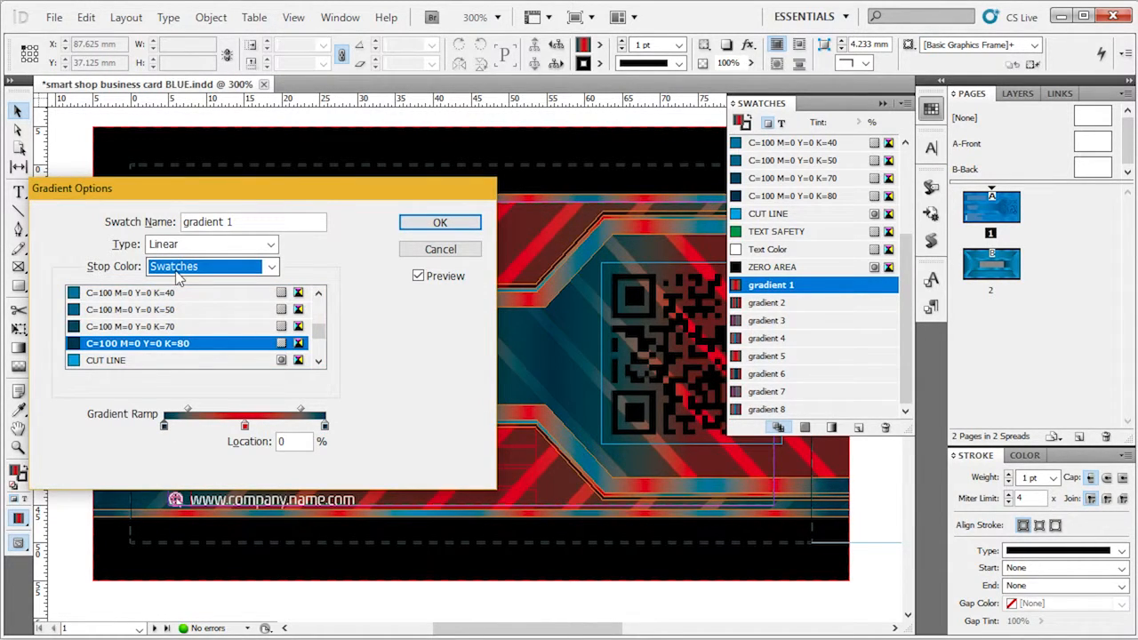
left_click(442, 249)
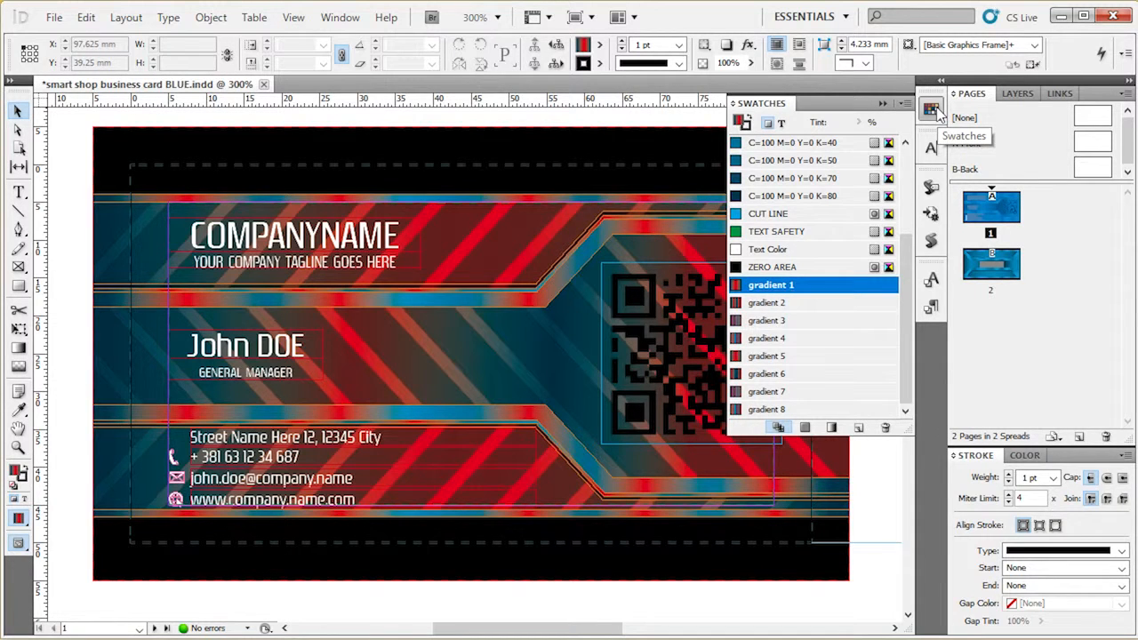
Change the C=100 M=0 Y=0 K=20 swatch to cyan 0, magenta 100 and yellow 100 percent
scroll(817, 351, "up", 3)
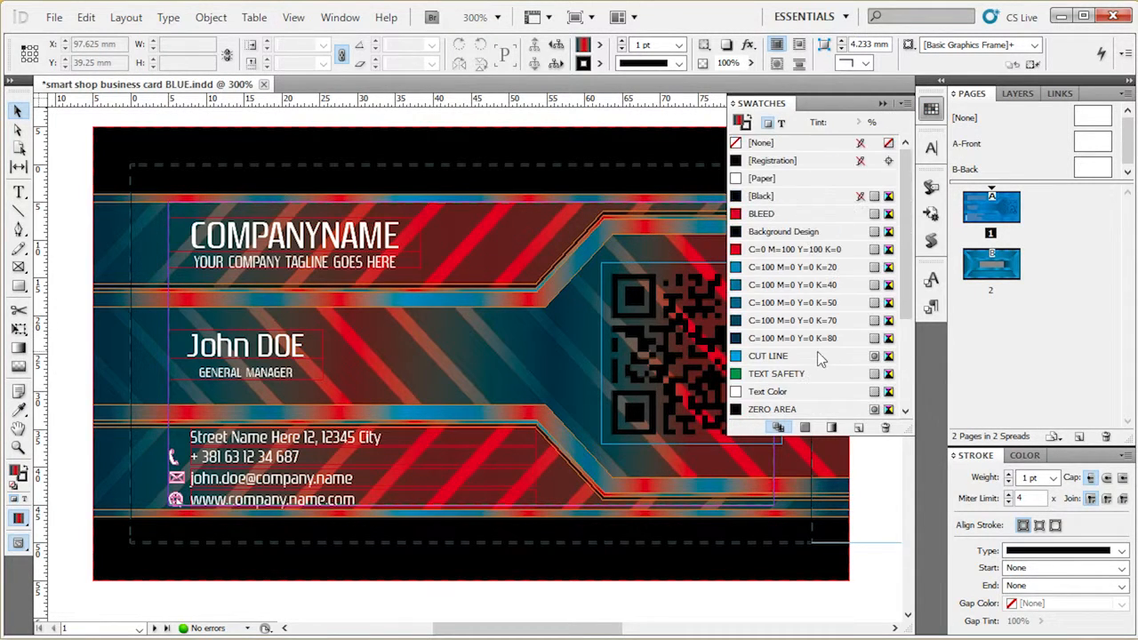
double_click(824, 268)
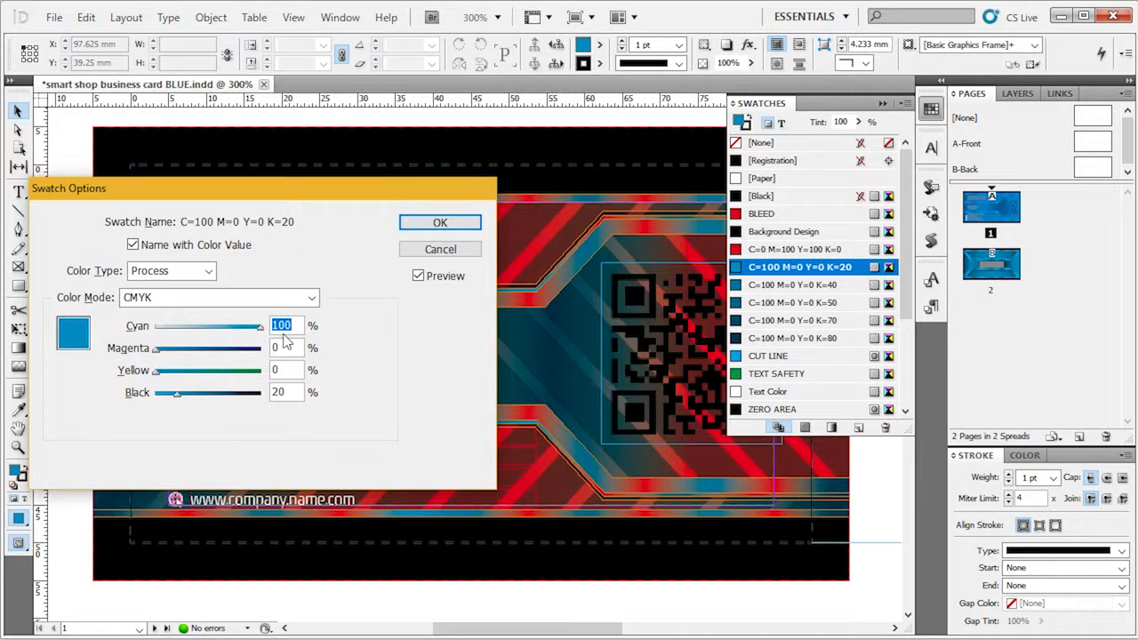
type("0")
key("Tab")
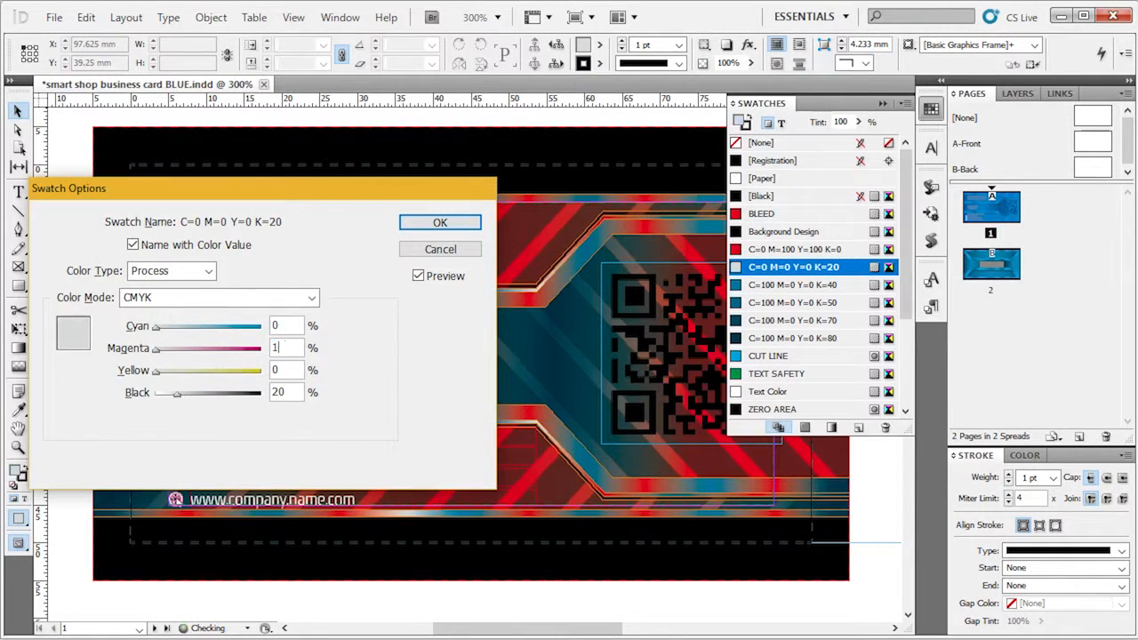
type("100")
key("Tab")
type("100")
key("Tab")
key("Return")
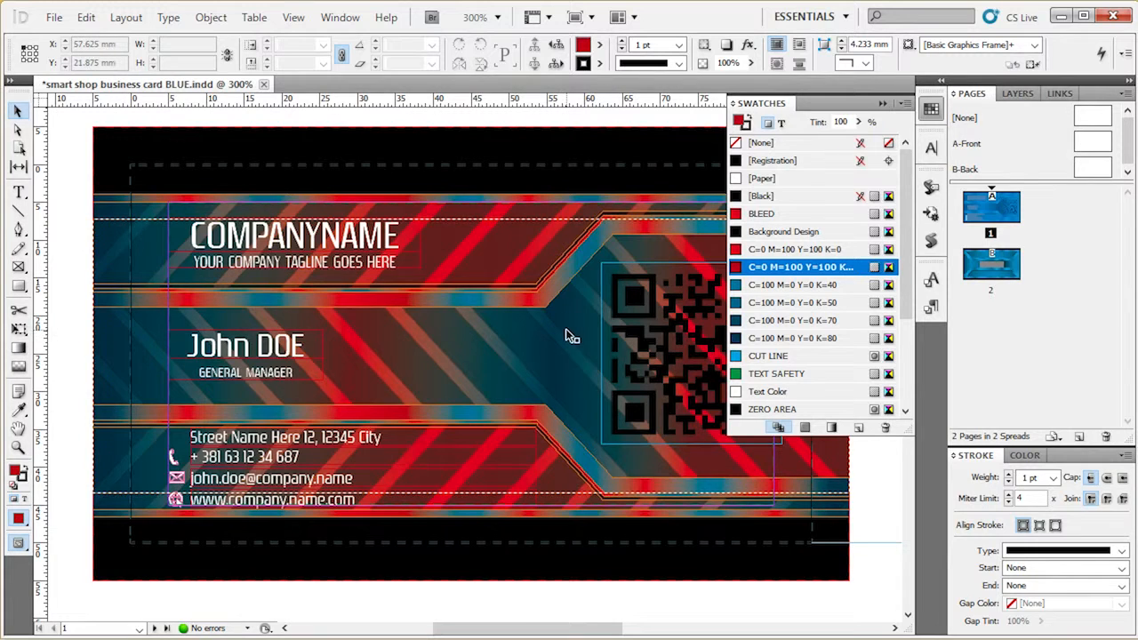
left_click(931, 109)
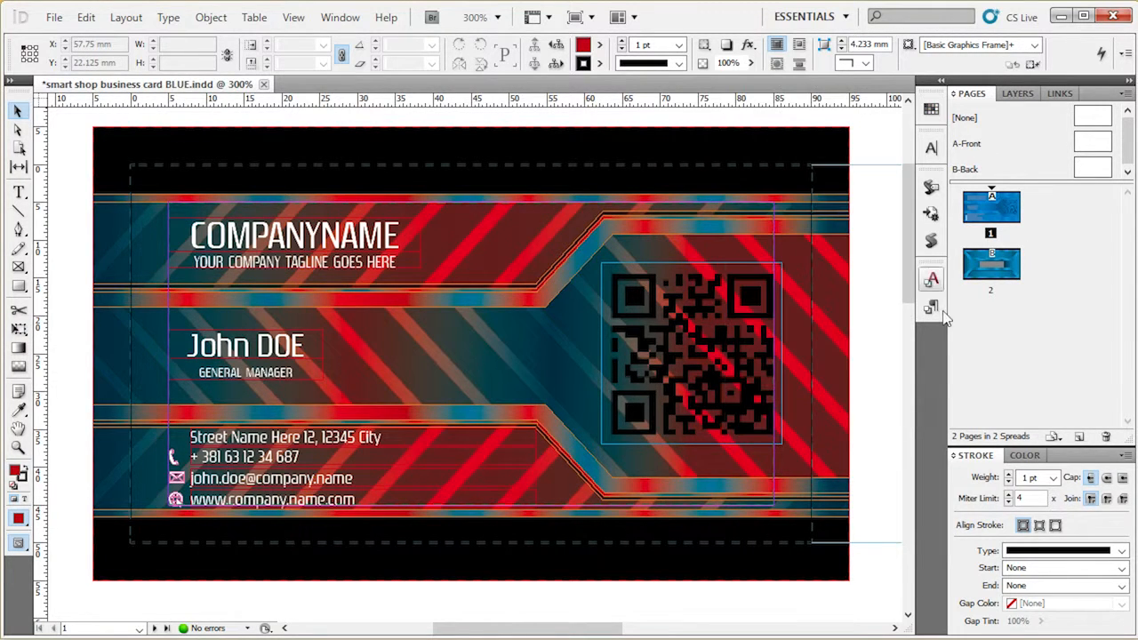
scroll(875, 415, "down", 2)
scroll(875, 415, "up", 2)
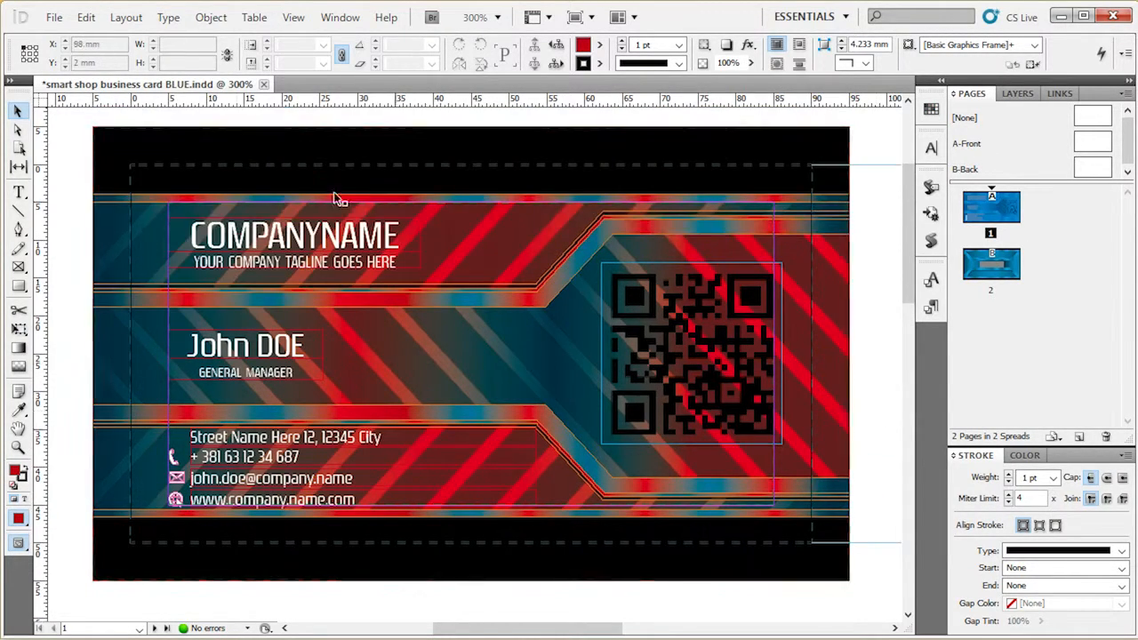
Try the C=0 M=100 Y=100 K=0 swatch as fill on the company name and tagline text frames, and undo it
left_click(369, 230)
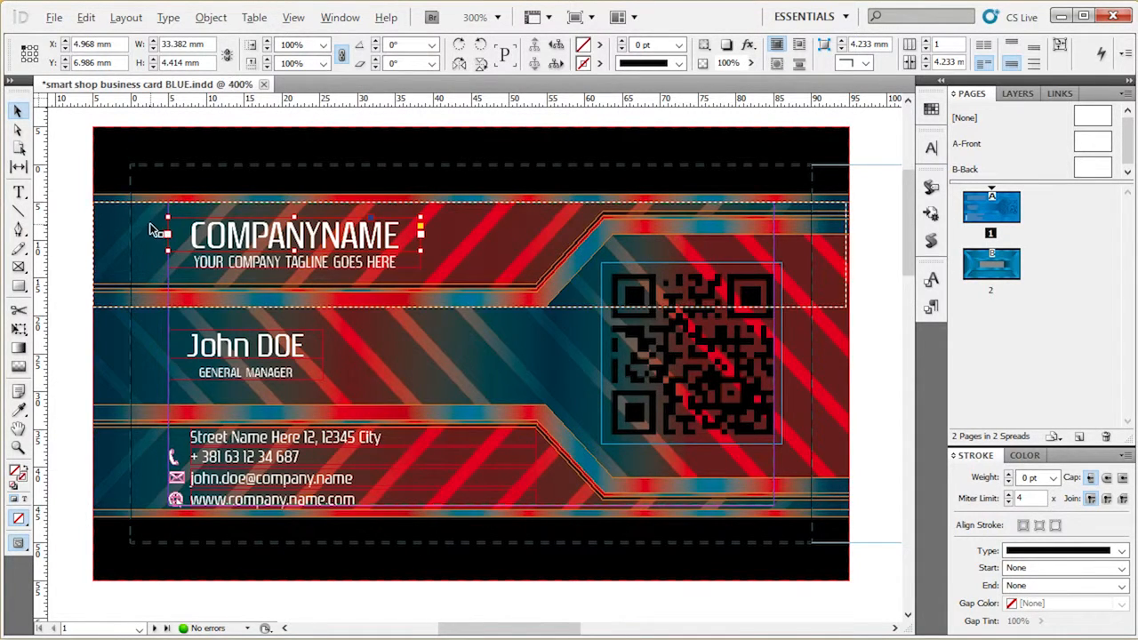
scroll(152, 228, "up", 3)
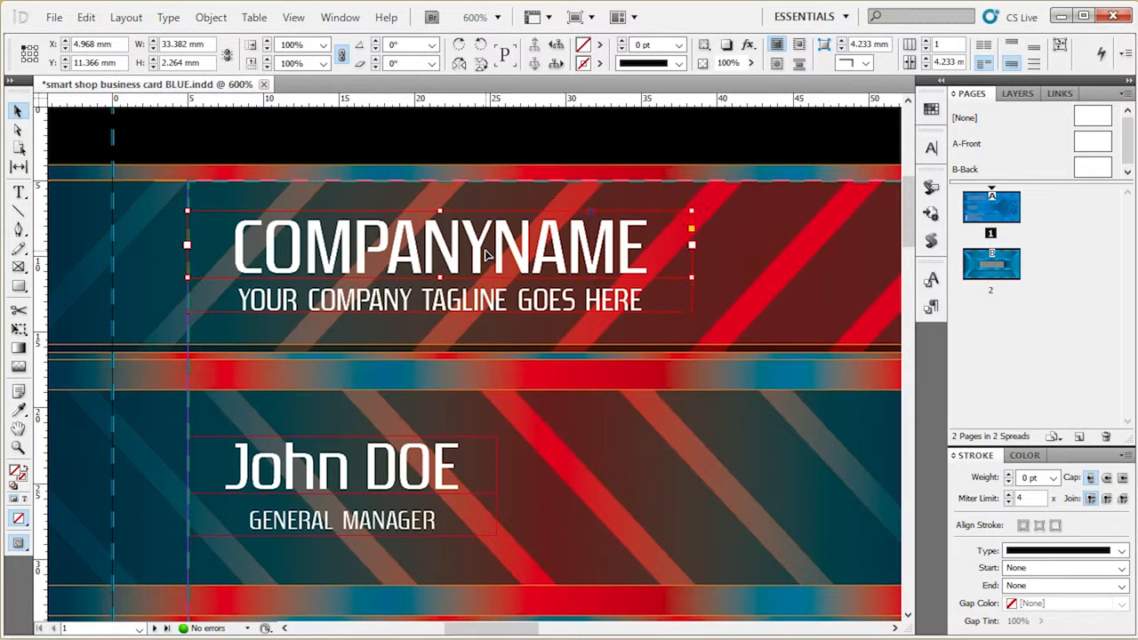
left_click(491, 309, "shift")
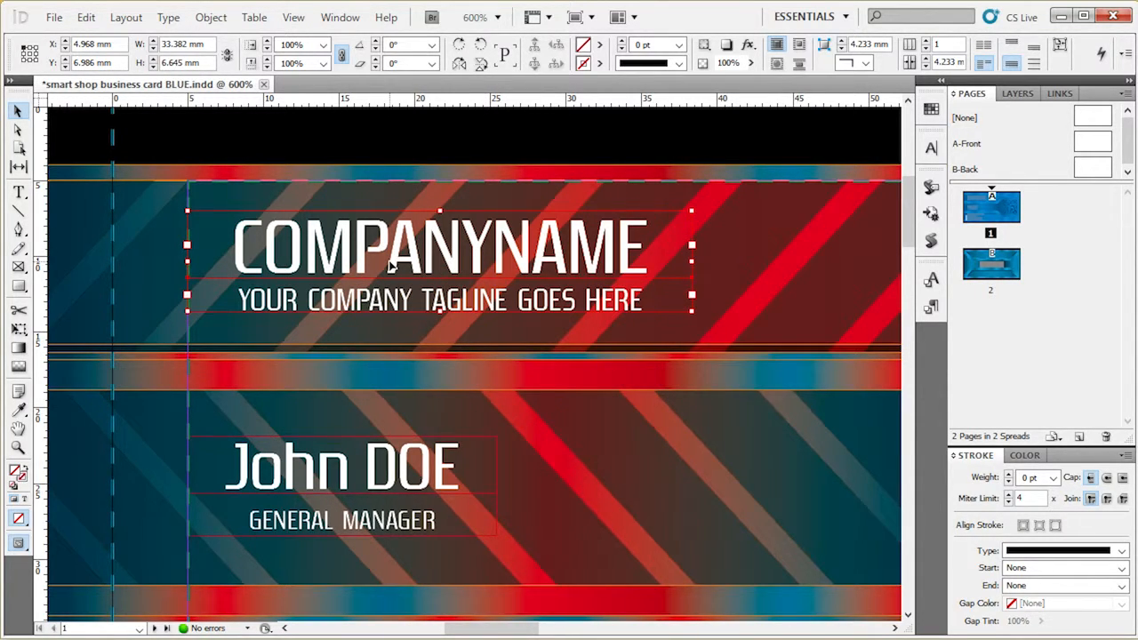
left_click(930, 109)
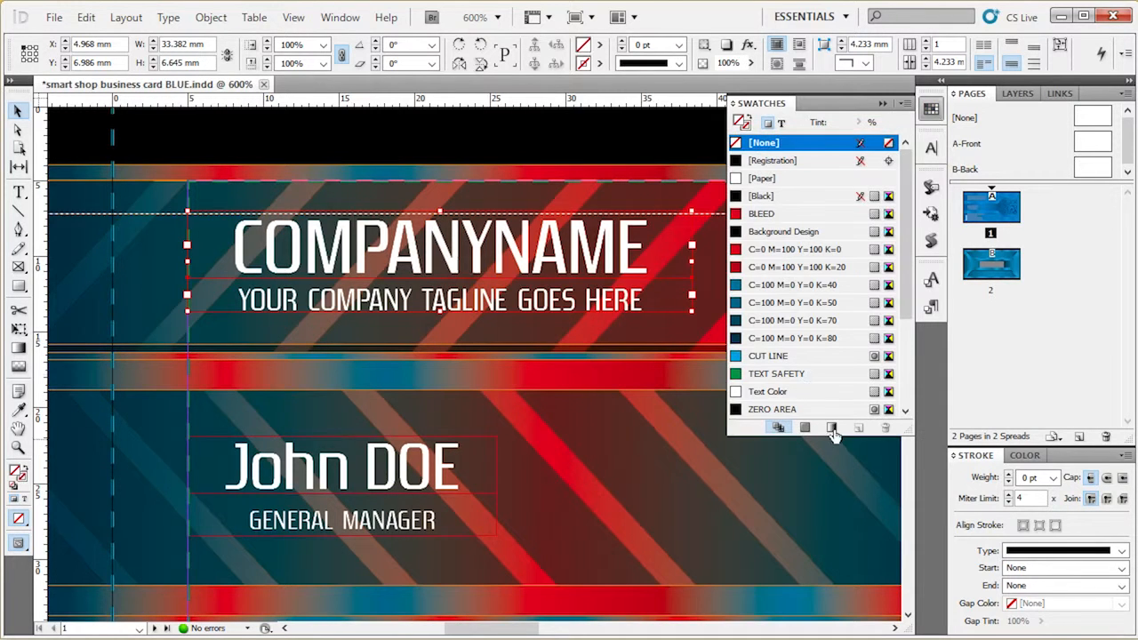
left_click(786, 250)
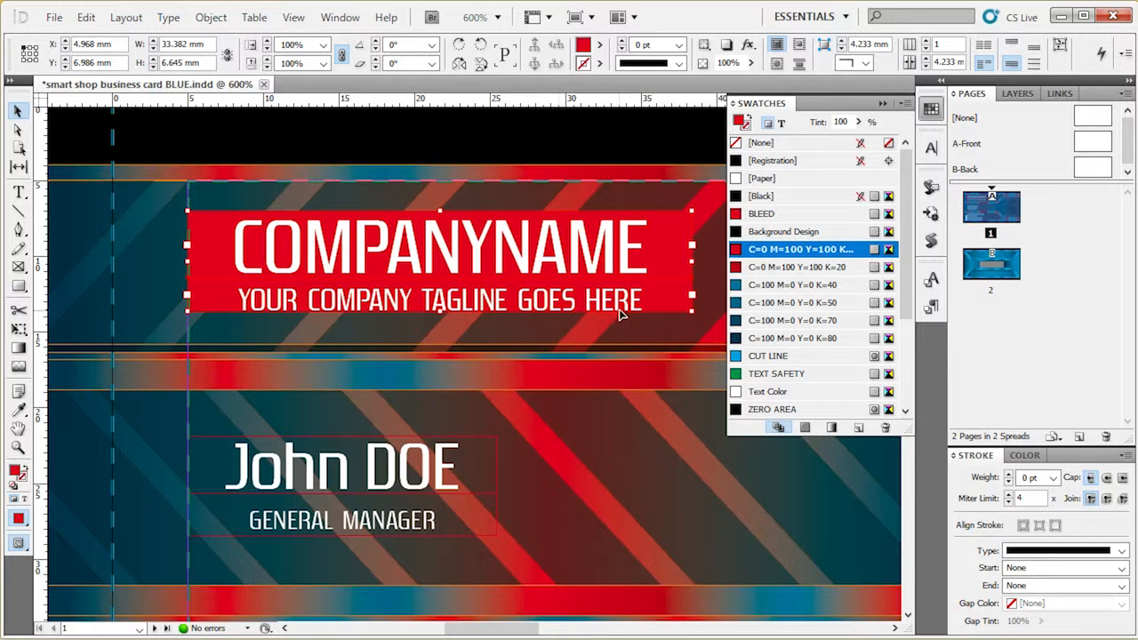
left_click(87, 19)
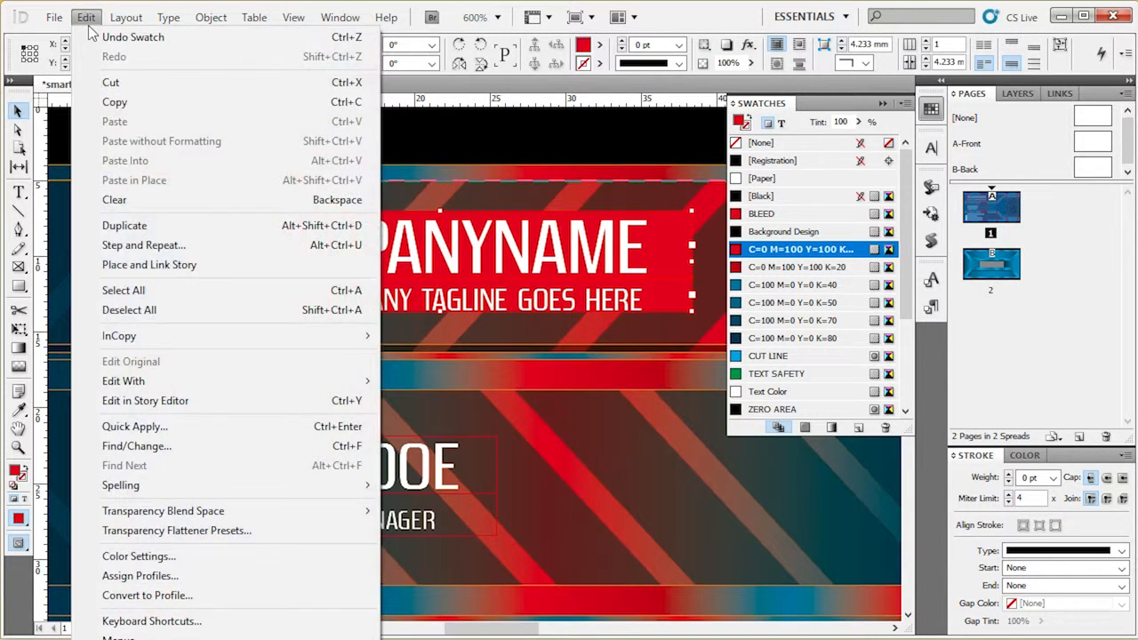
left_click(132, 36)
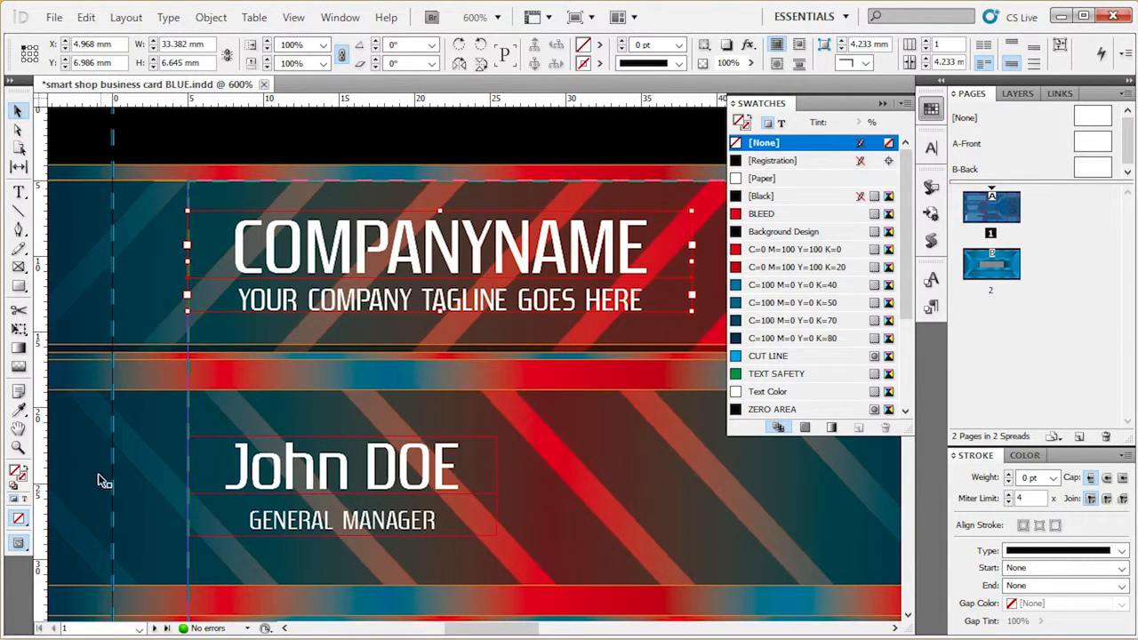
Try red, C=100 M=0 Y=0 K=40, K=80 and black swatches on the company name and tagline text, and reapply the Text Color swatch
left_click(25, 501)
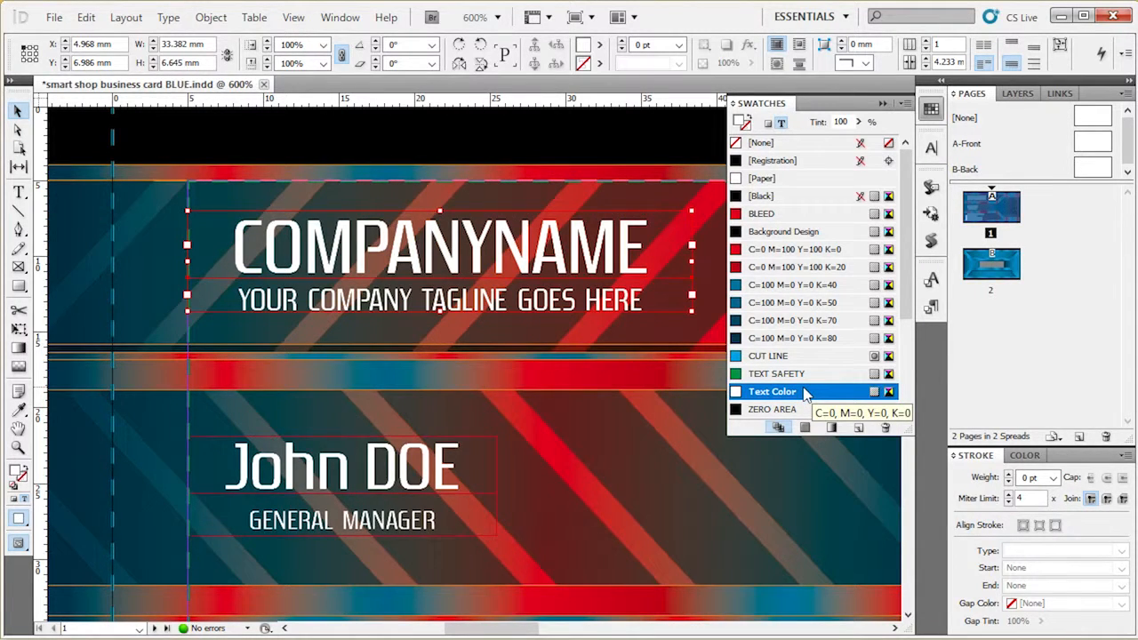
left_click(800, 250)
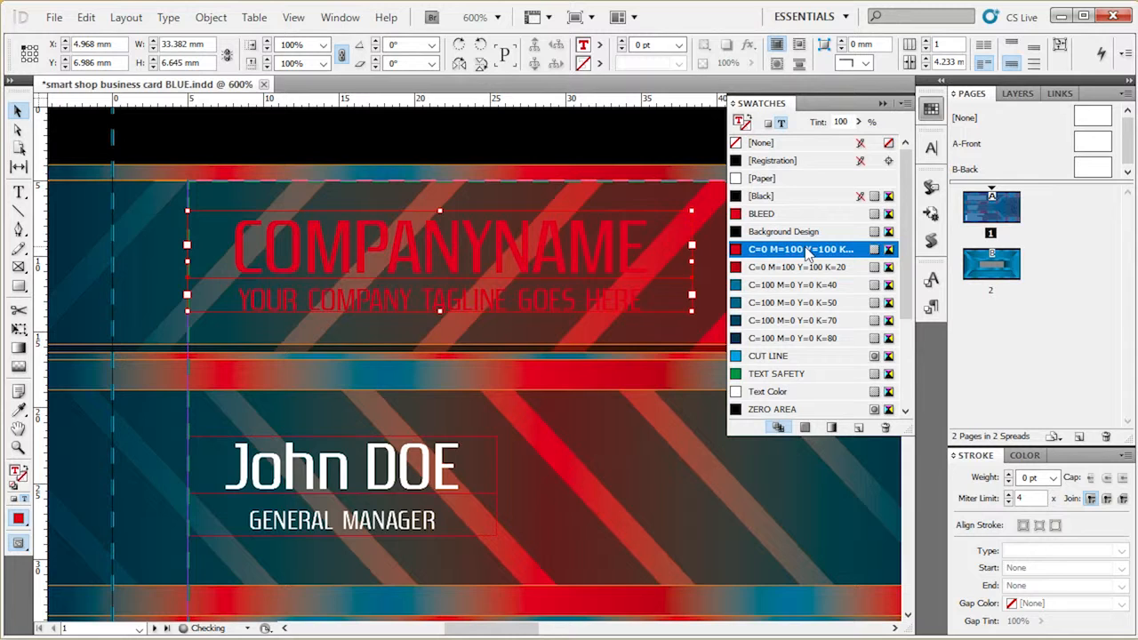
left_click(802, 284)
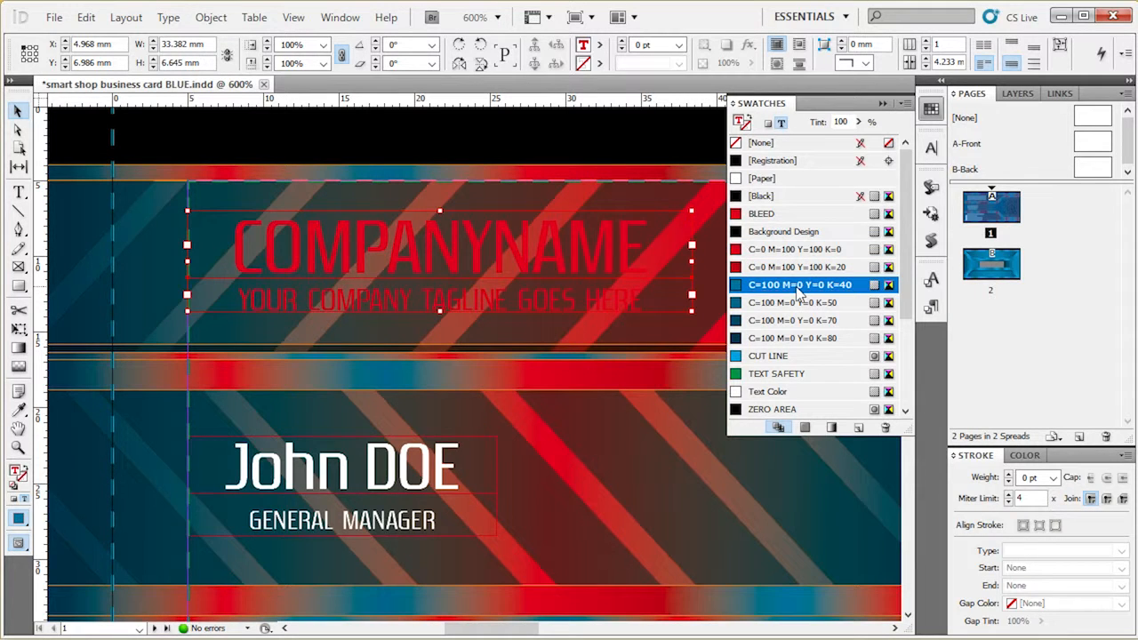
left_click(796, 338)
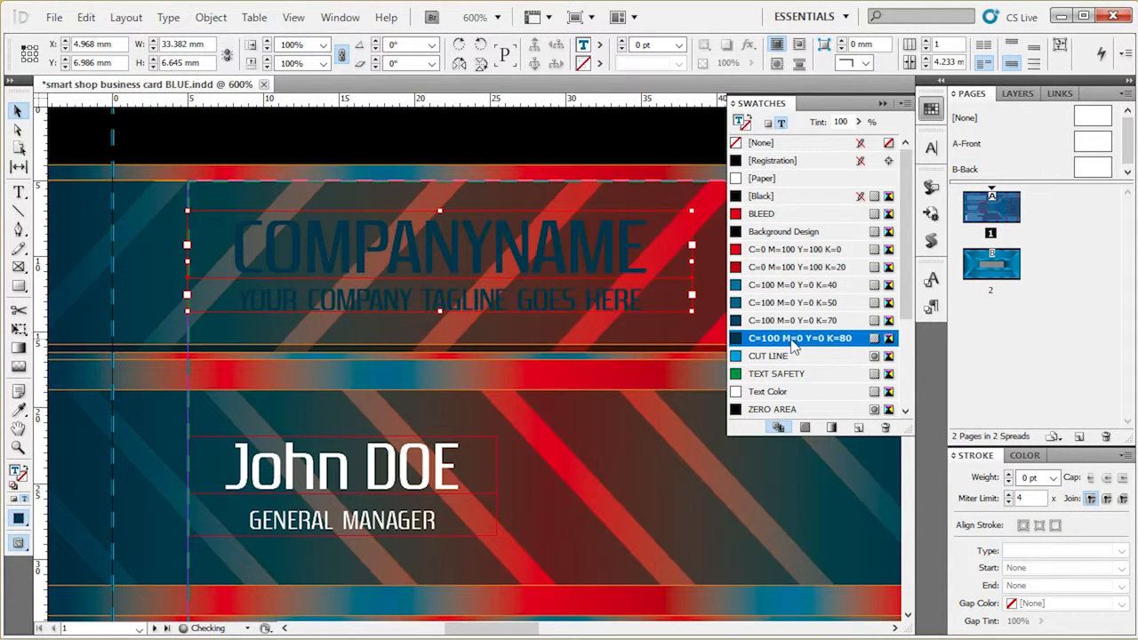
left_click(776, 197)
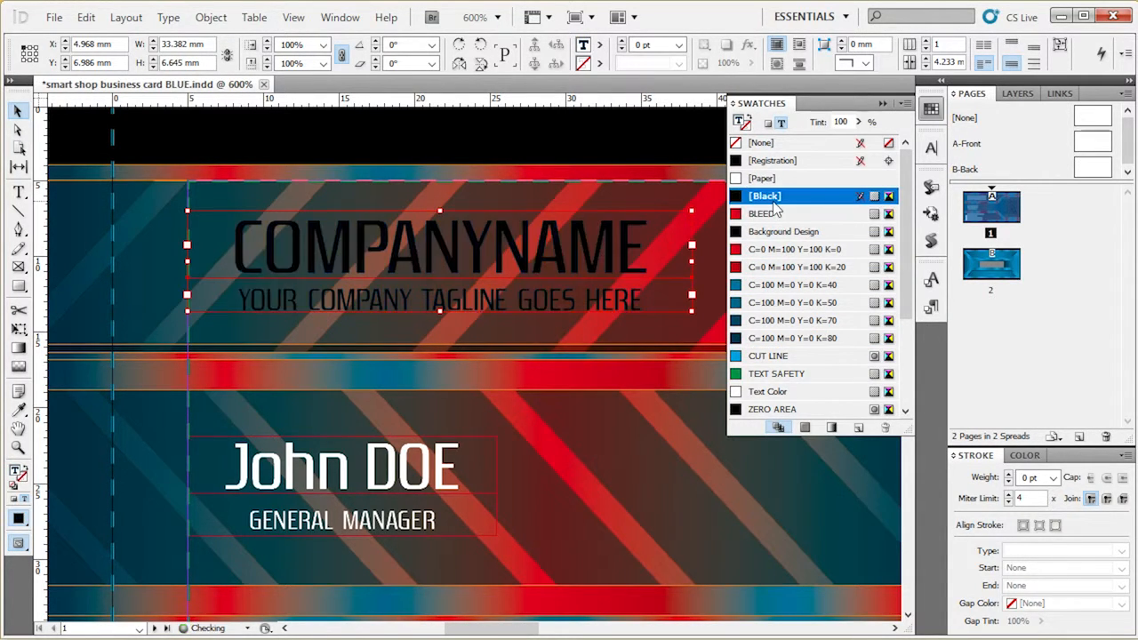
left_click(787, 391)
left_click(931, 108)
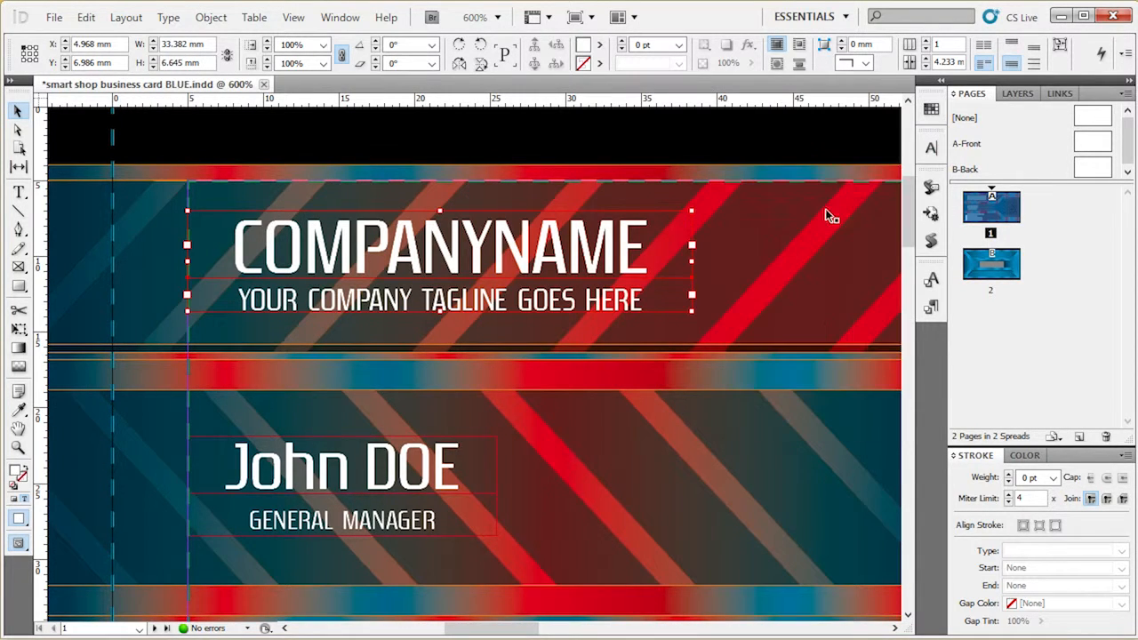
scroll(667, 268, "down", 3)
left_click(198, 254)
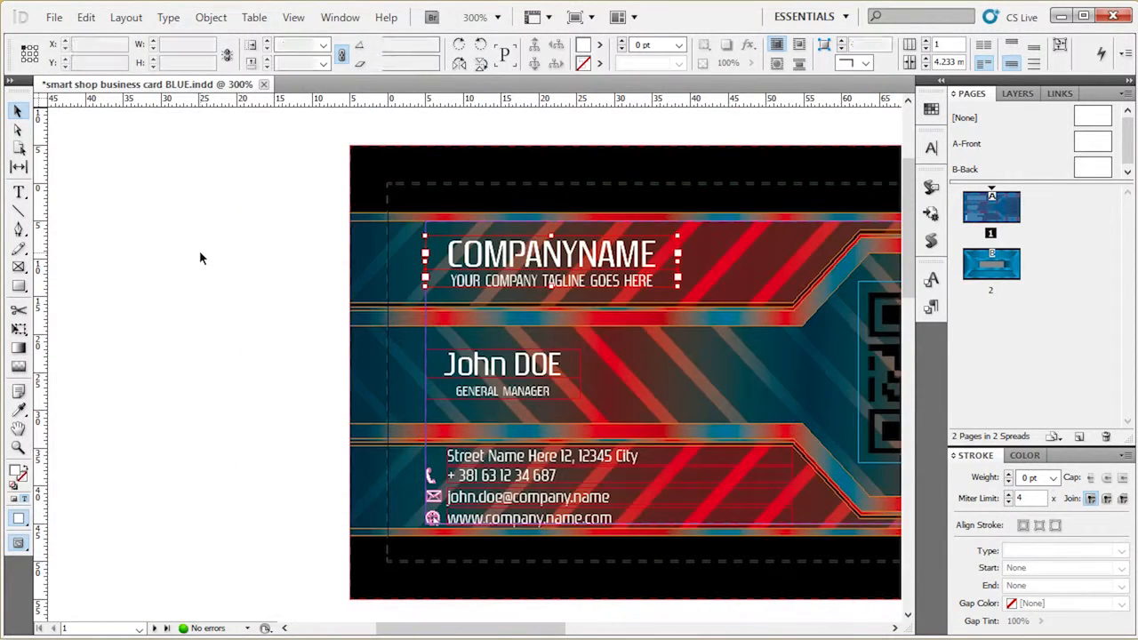
left_click(565, 256)
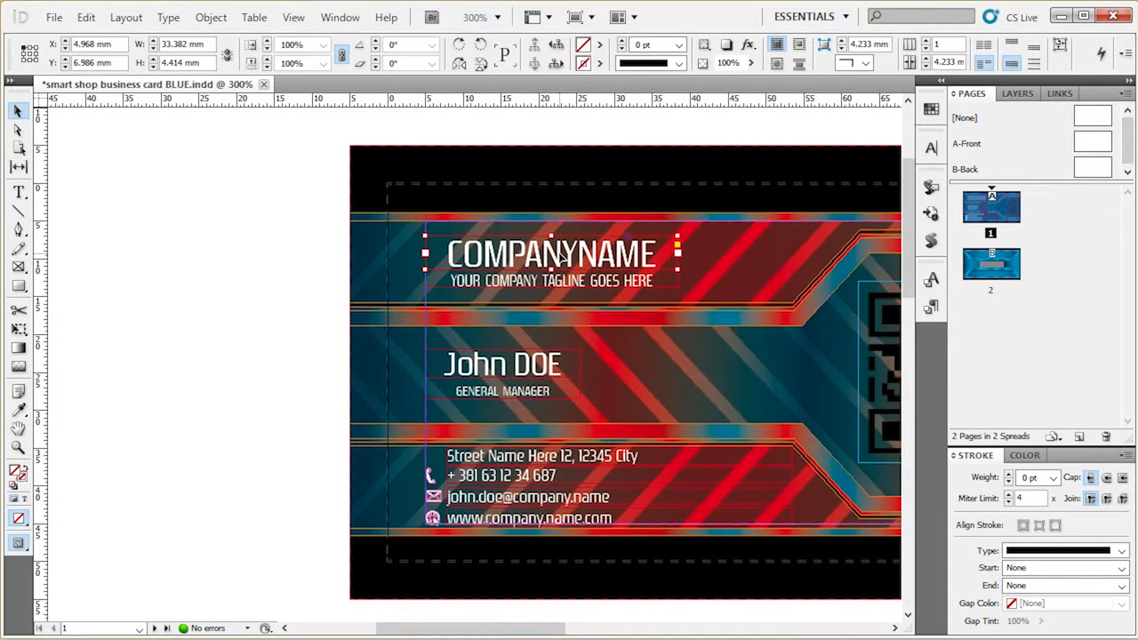
left_click(326, 272)
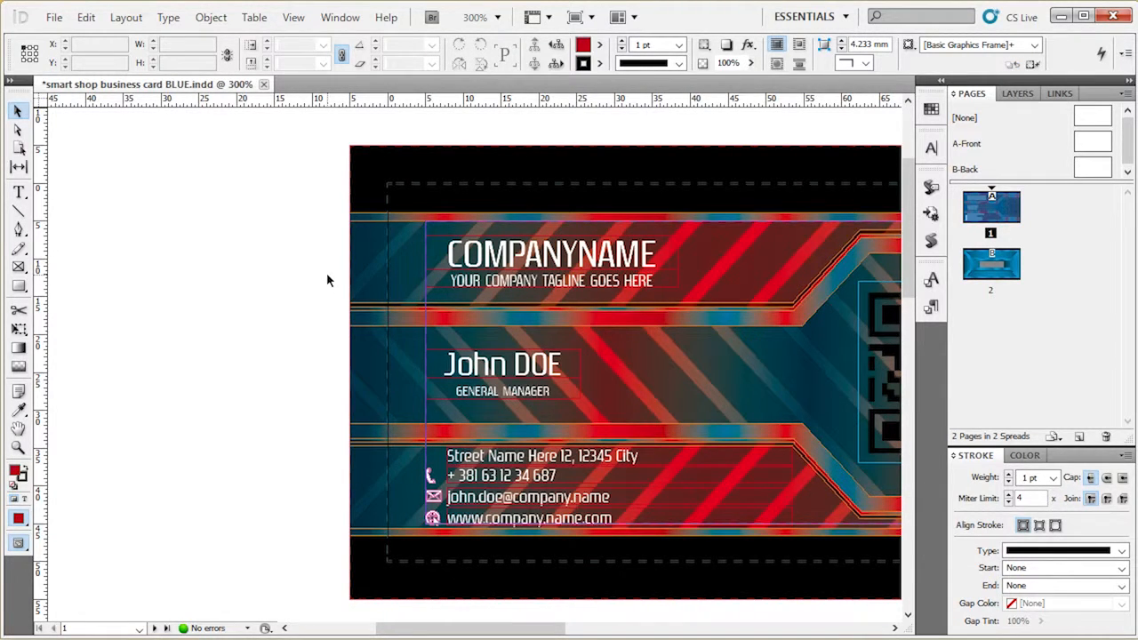
Replace the COMPANYNAME placeholder text on the front of the card with "Smart Shop"
left_click(519, 259)
scroll(676, 238, "up", 3)
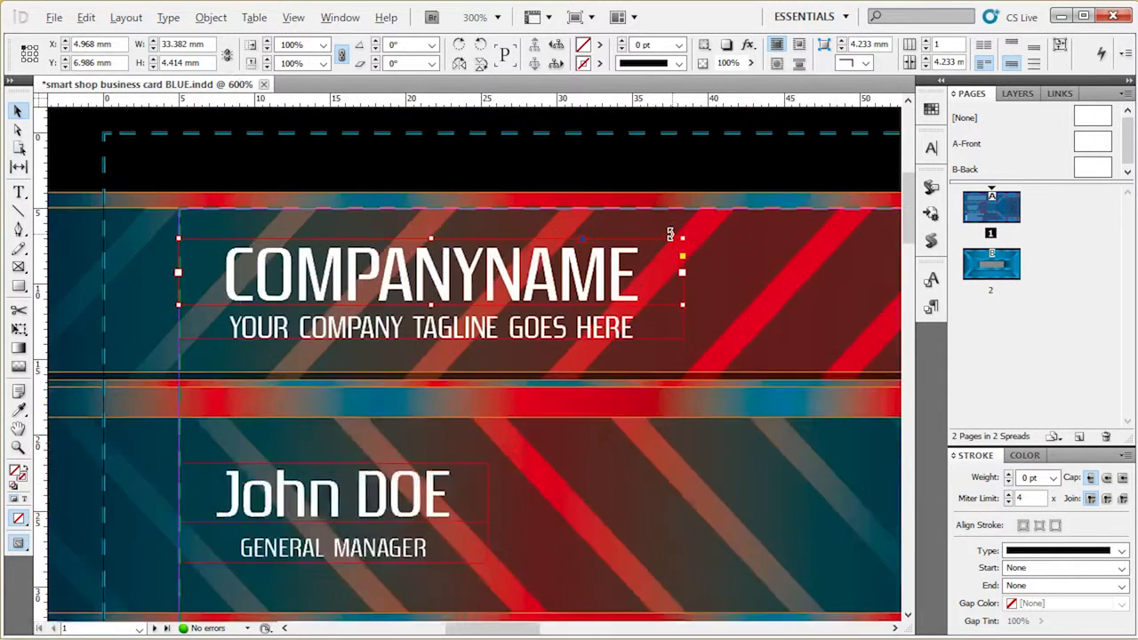
scroll(675, 238, "down", 1)
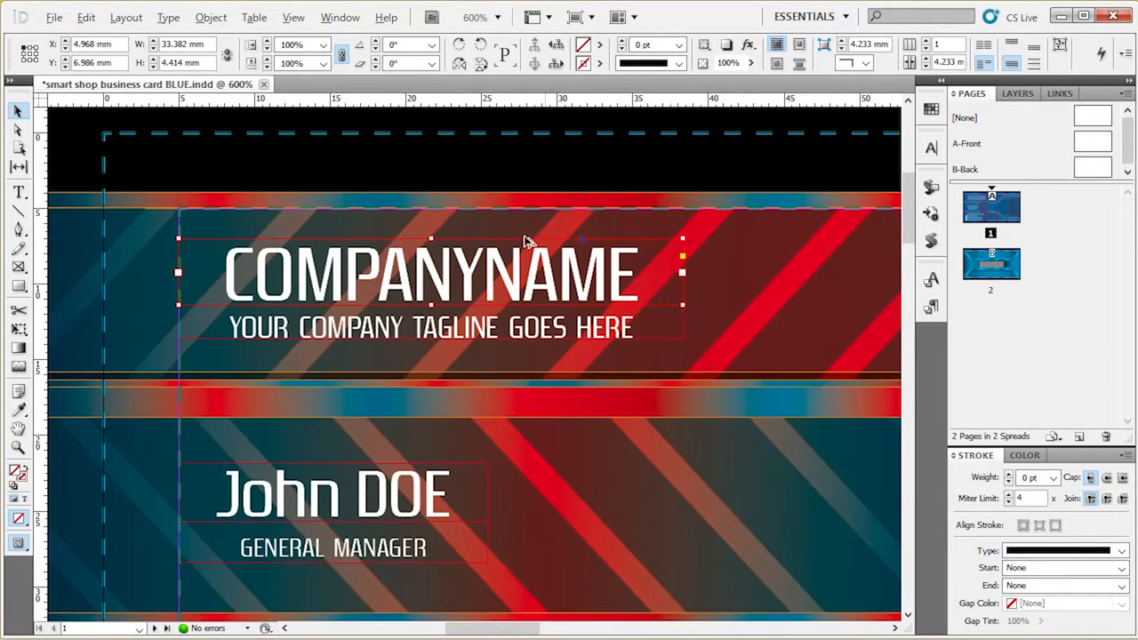
double_click(354, 283)
left_click_drag(224, 271, 630, 262)
type("Smar")
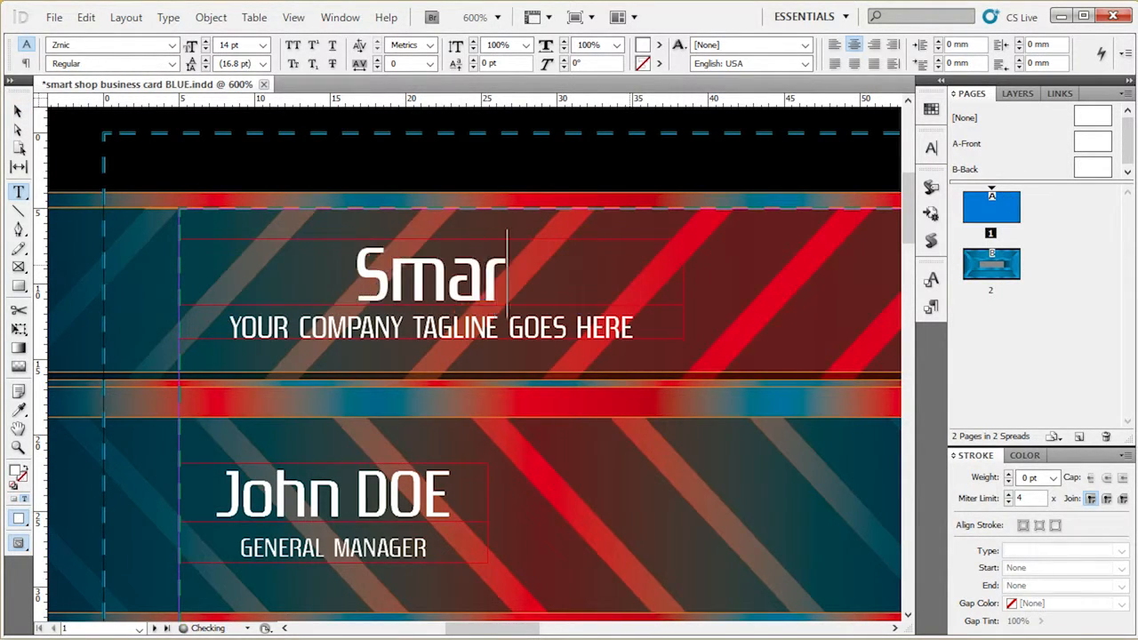
type("t Shop")
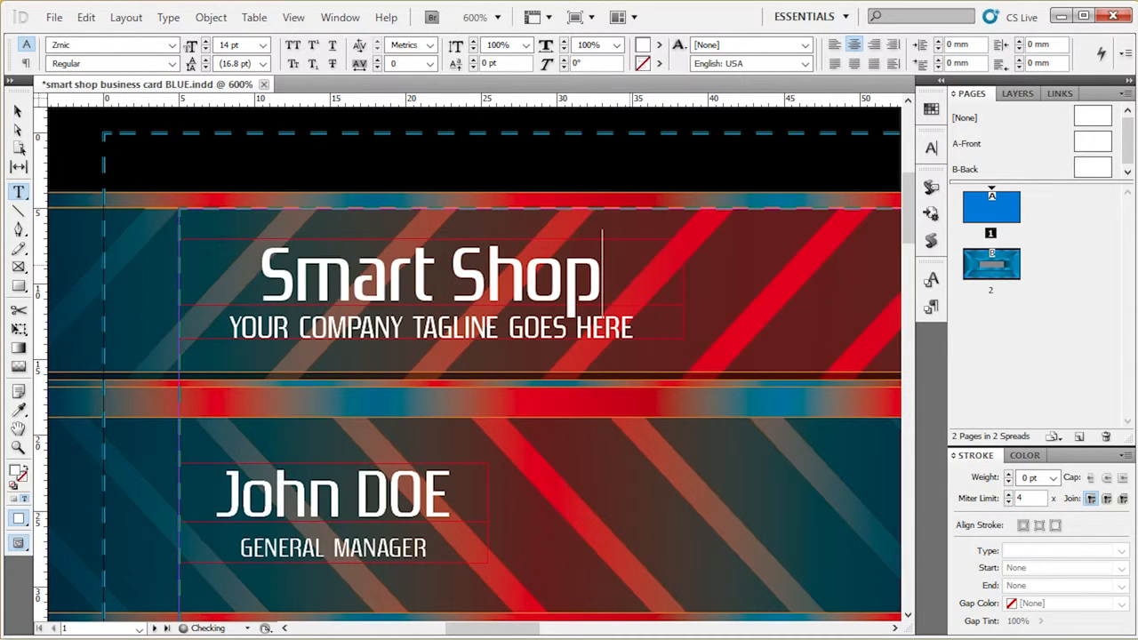
Finish editing the company name text on the card front and leave nothing selected
key("Escape")
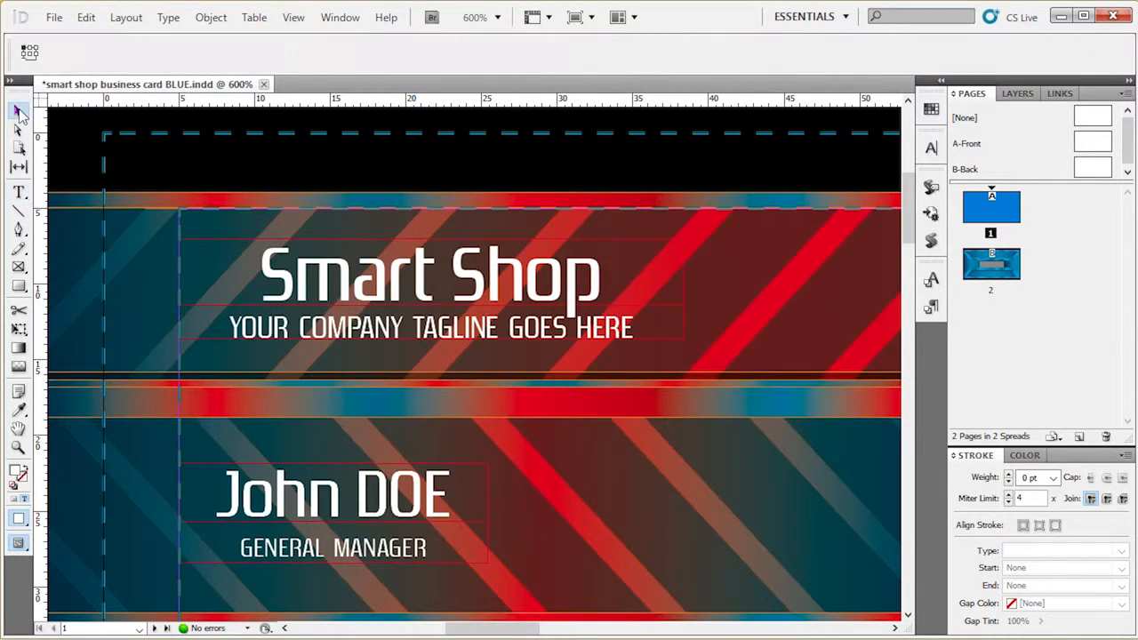
key("ctrl+minus")
left_click(250, 238)
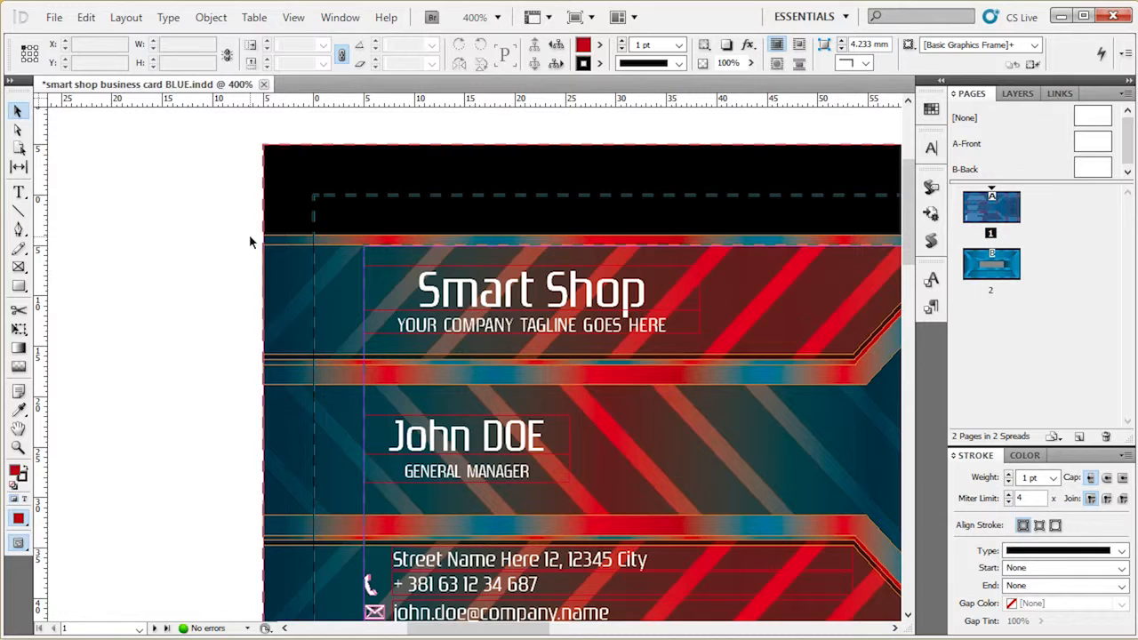
Highlight the job title text on the card front, deselect it, and review the document's list of paragraph styles
key("t")
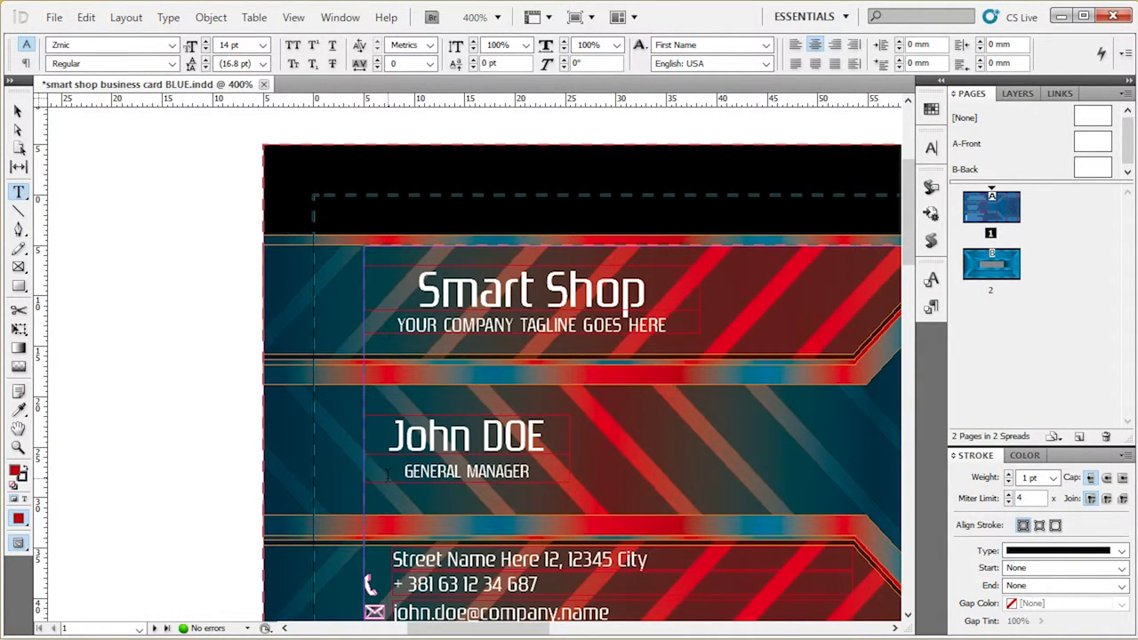
left_click_drag(402, 471, 558, 472)
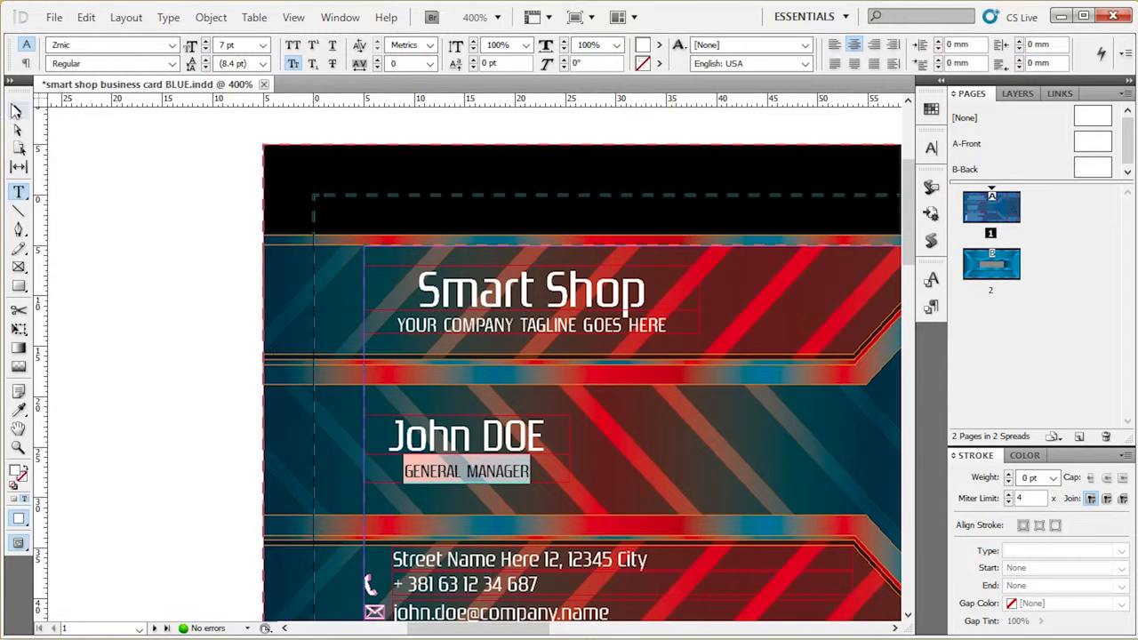
key("Escape")
left_click(140, 373)
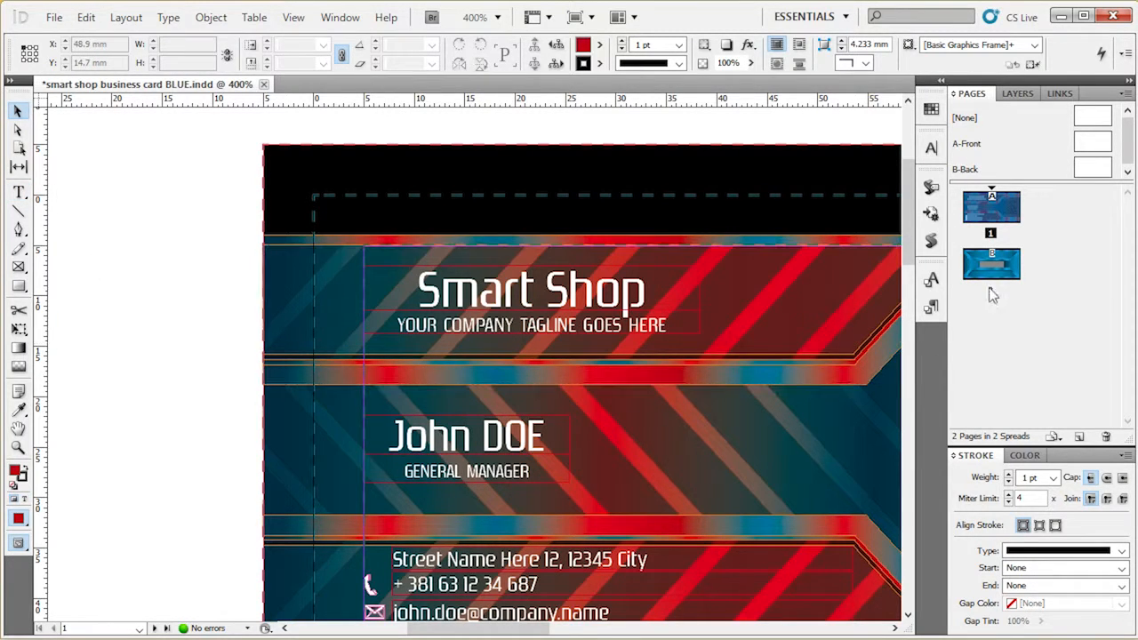
left_click(931, 306)
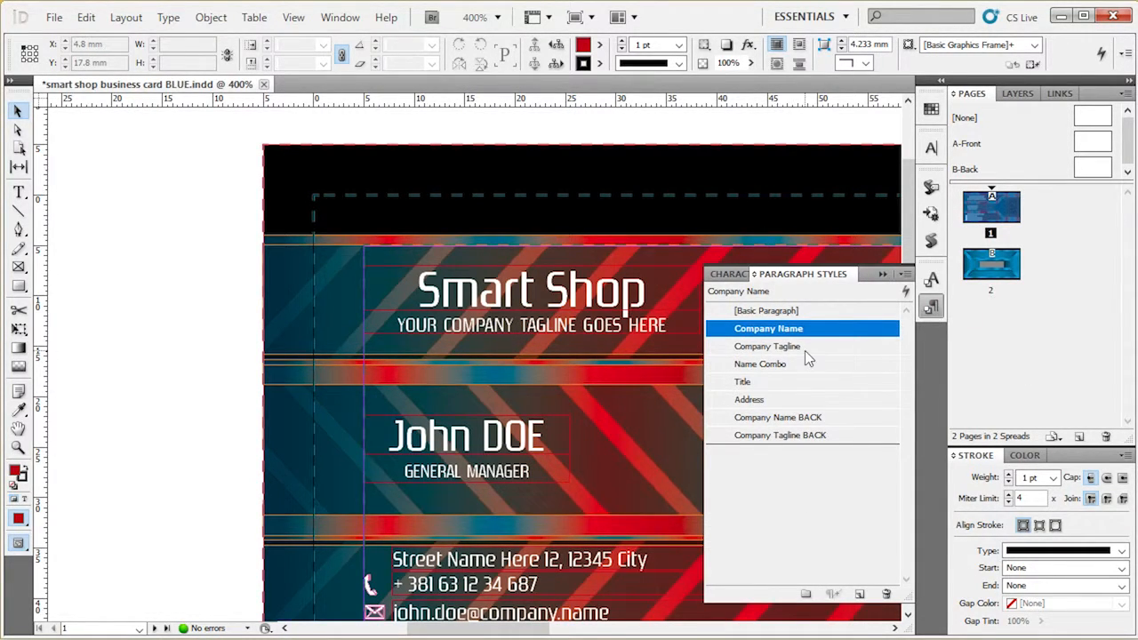
left_click(932, 307)
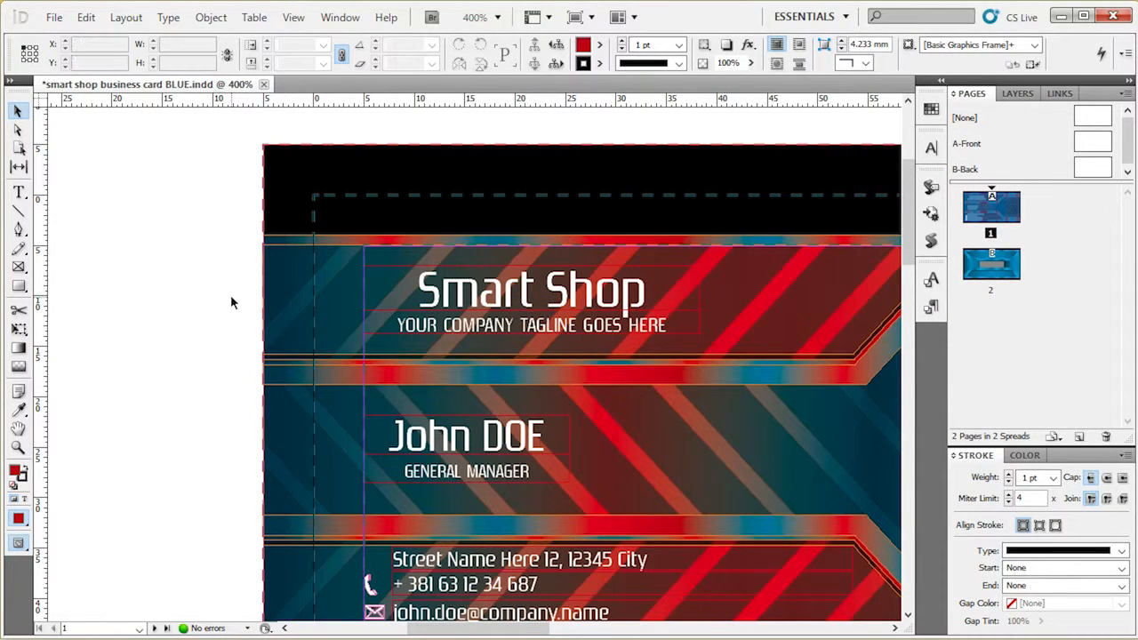
left_click_drag(681, 300, 489, 257)
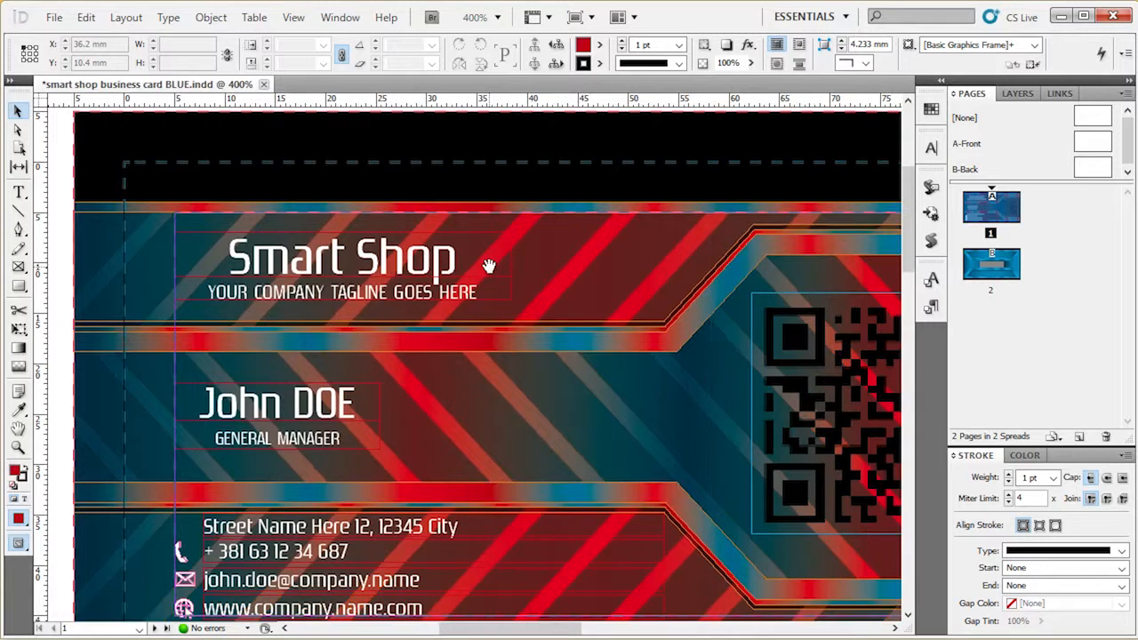
scroll(495, 273, "up", 2)
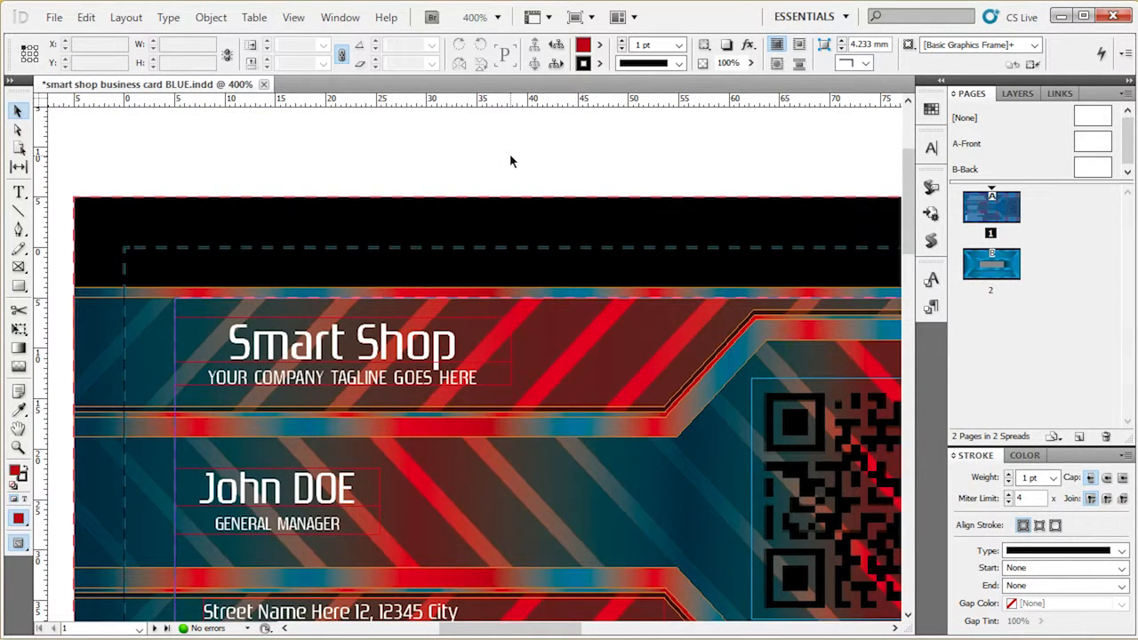
scroll(509, 153, "down", 1)
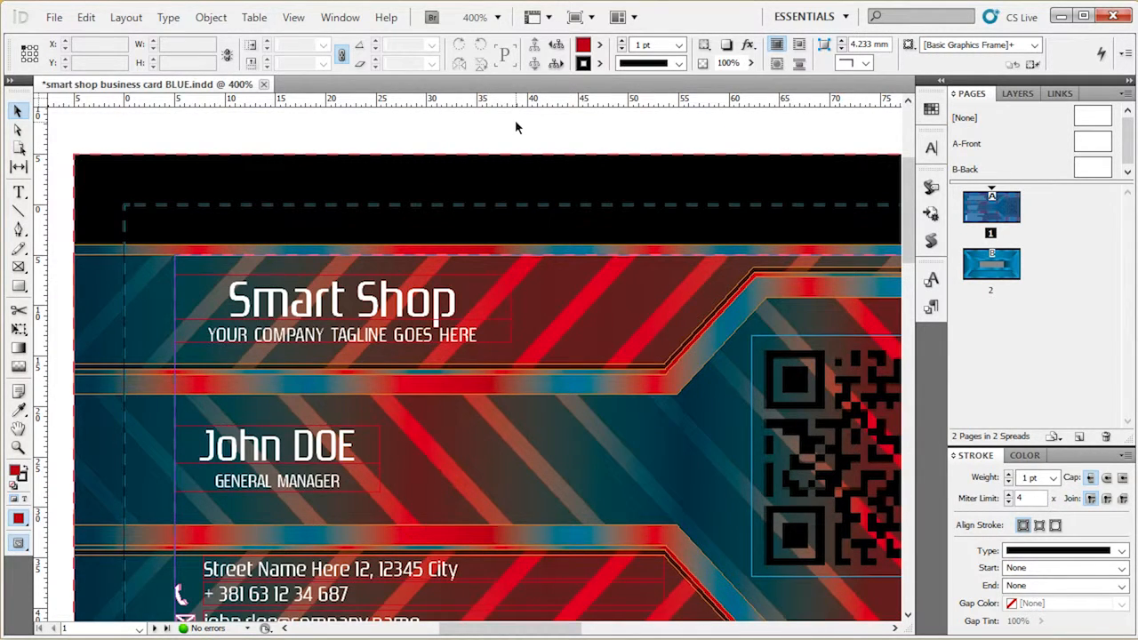
left_click(468, 305)
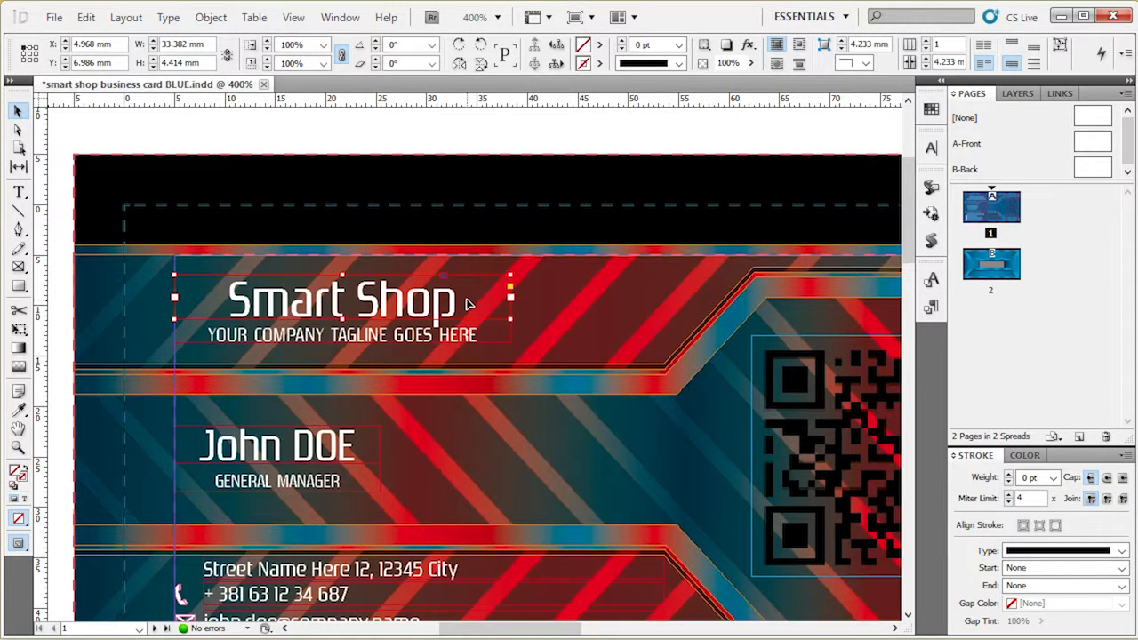
left_click(397, 152)
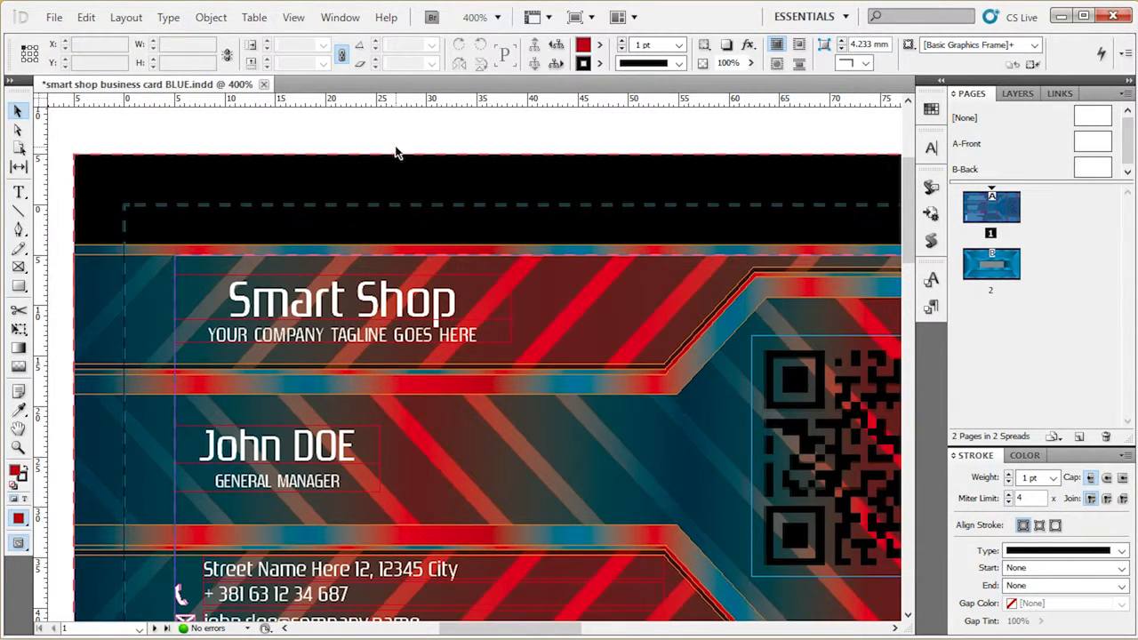
Show the Character settings and inspect the font attributes of the company name and tagline text frames
left_click(340, 18)
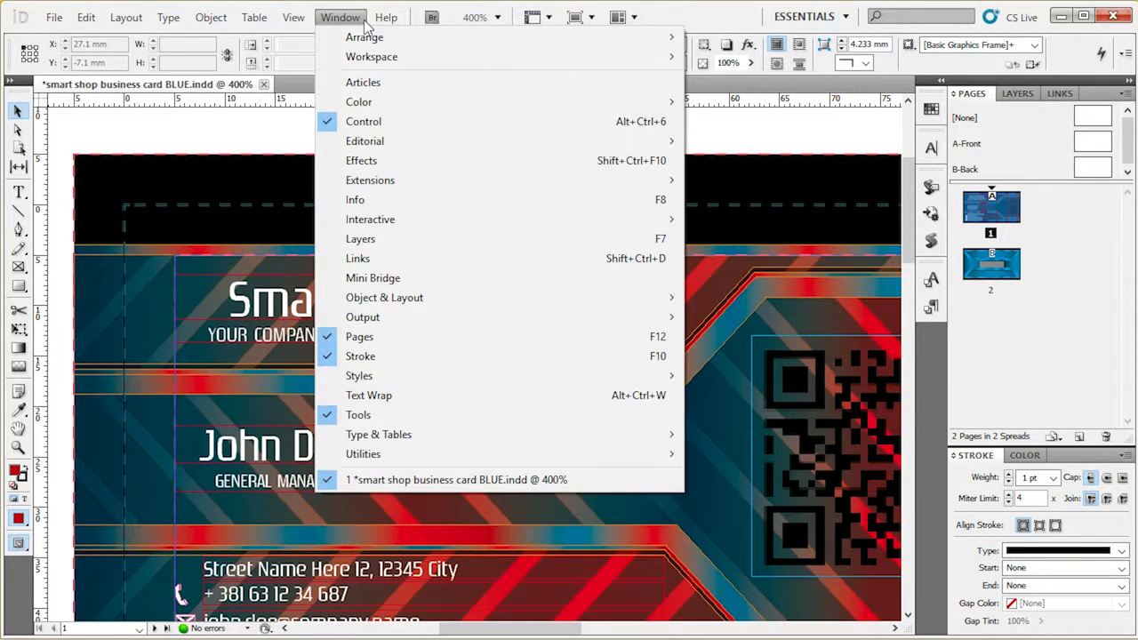
mouse_move(432, 435)
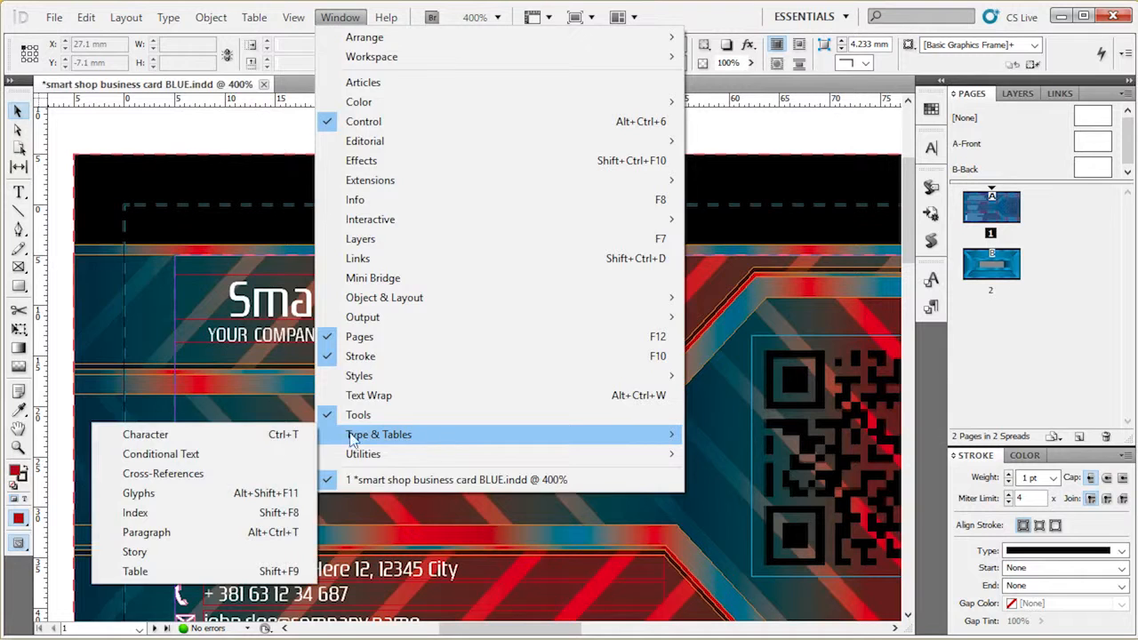
left_click(169, 435)
left_click(348, 288)
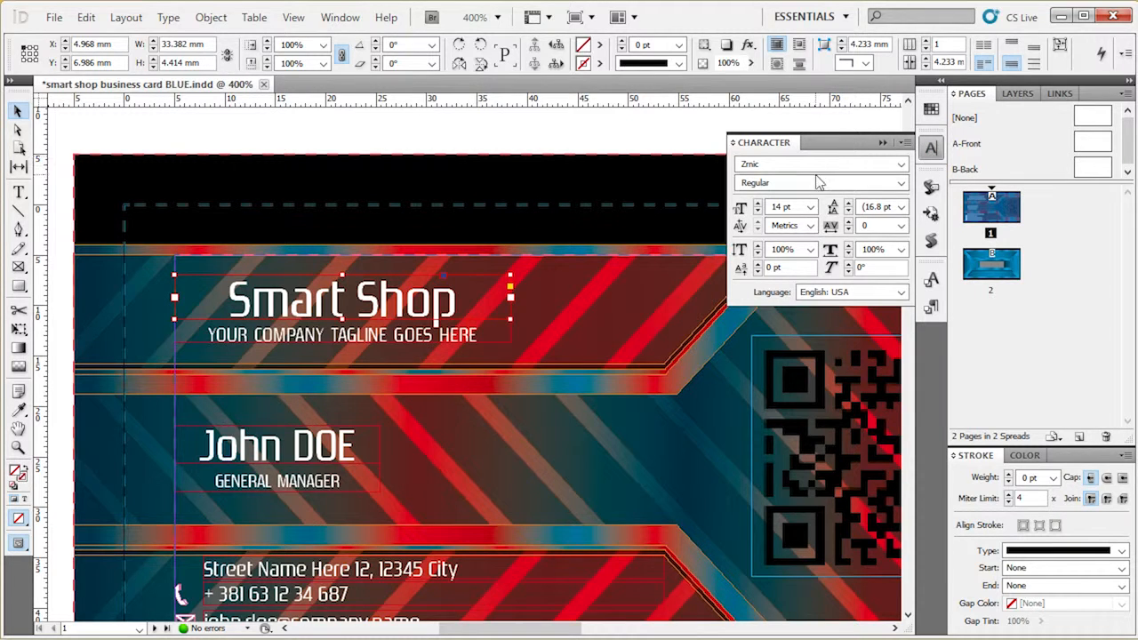
left_click(348, 338)
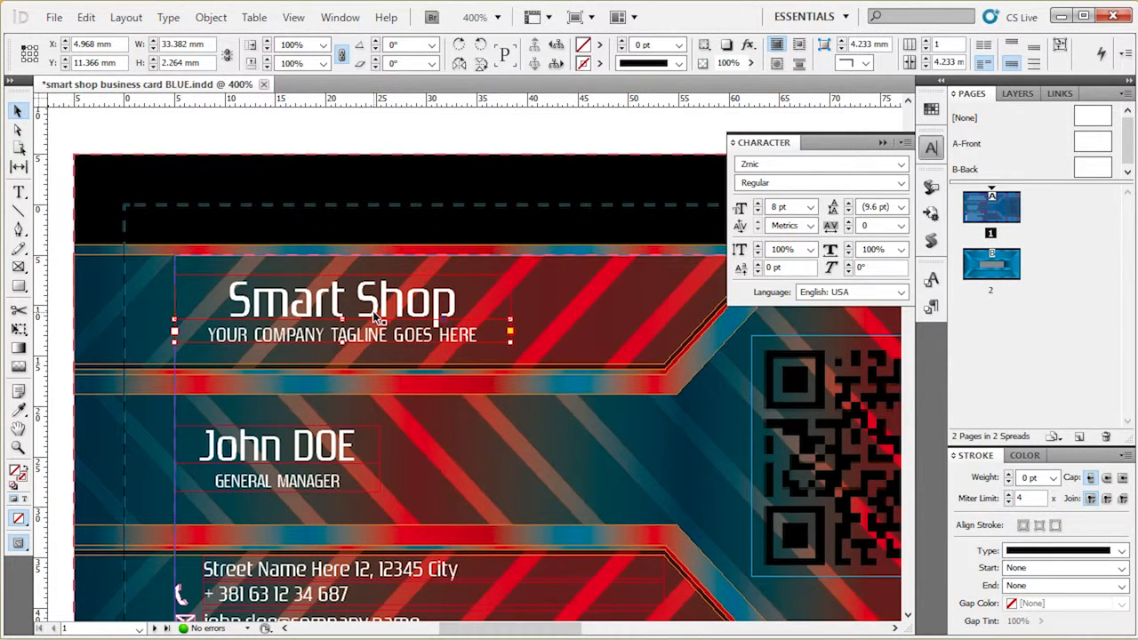
left_click(374, 337)
left_click(391, 310)
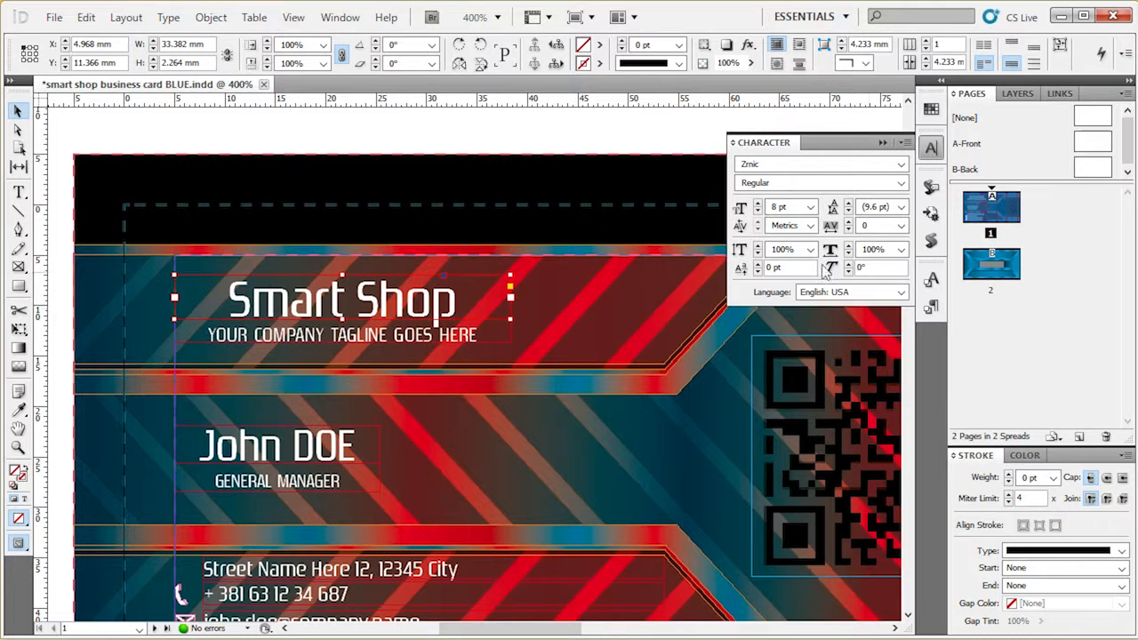
Try the Kozuka Gothic Pro font on the company name text, undo it, and close the Character settings
left_click(903, 165)
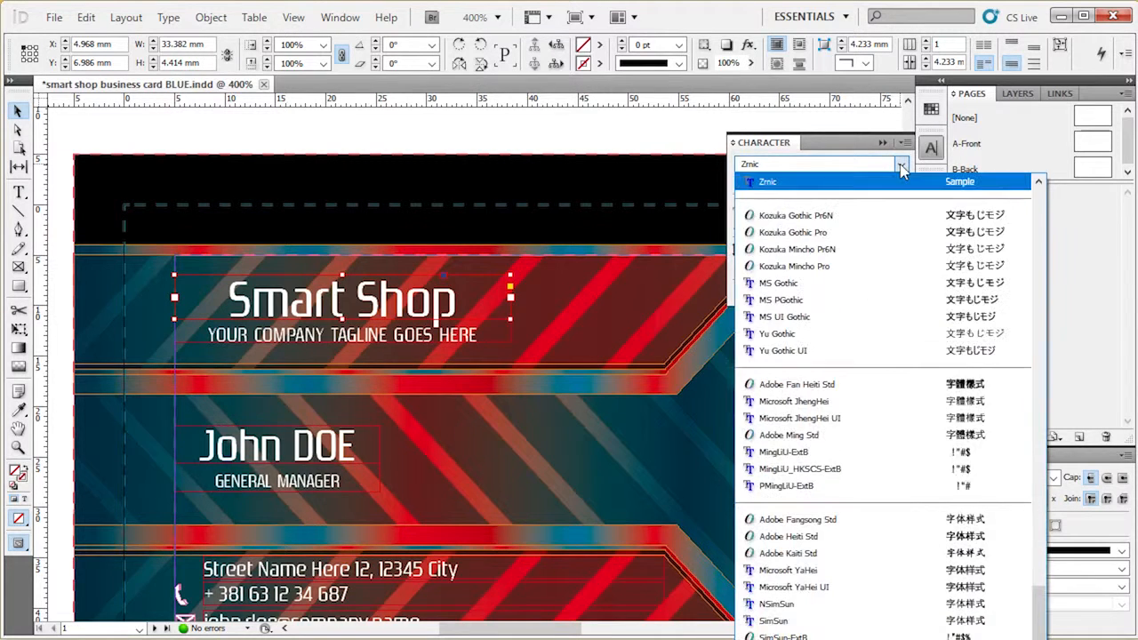
left_click(862, 229)
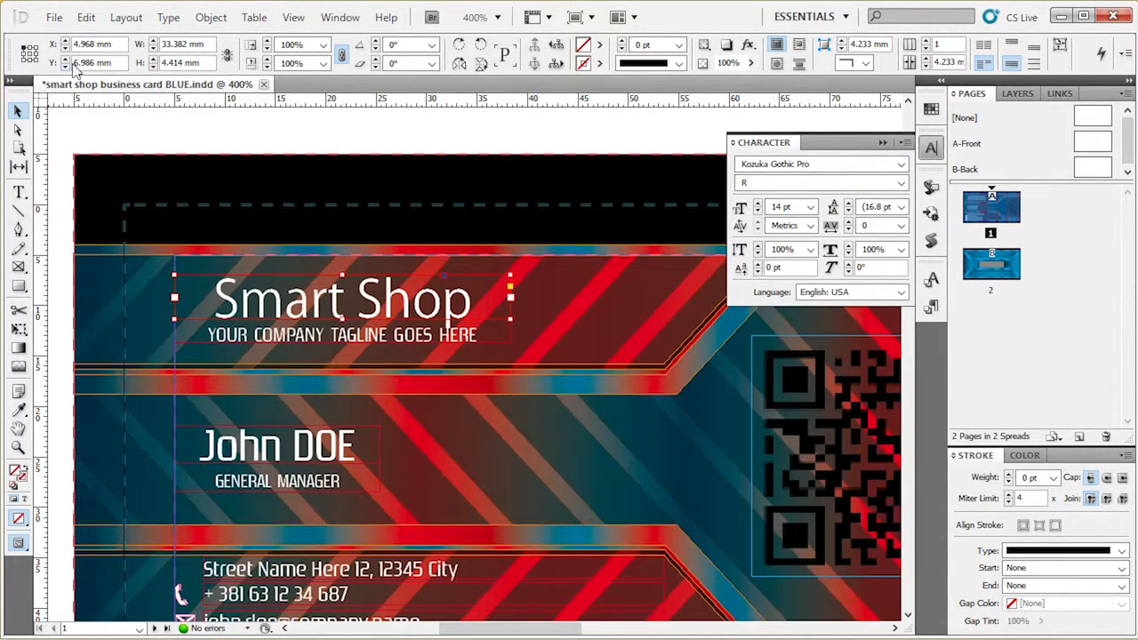
left_click(86, 17)
left_click(98, 38)
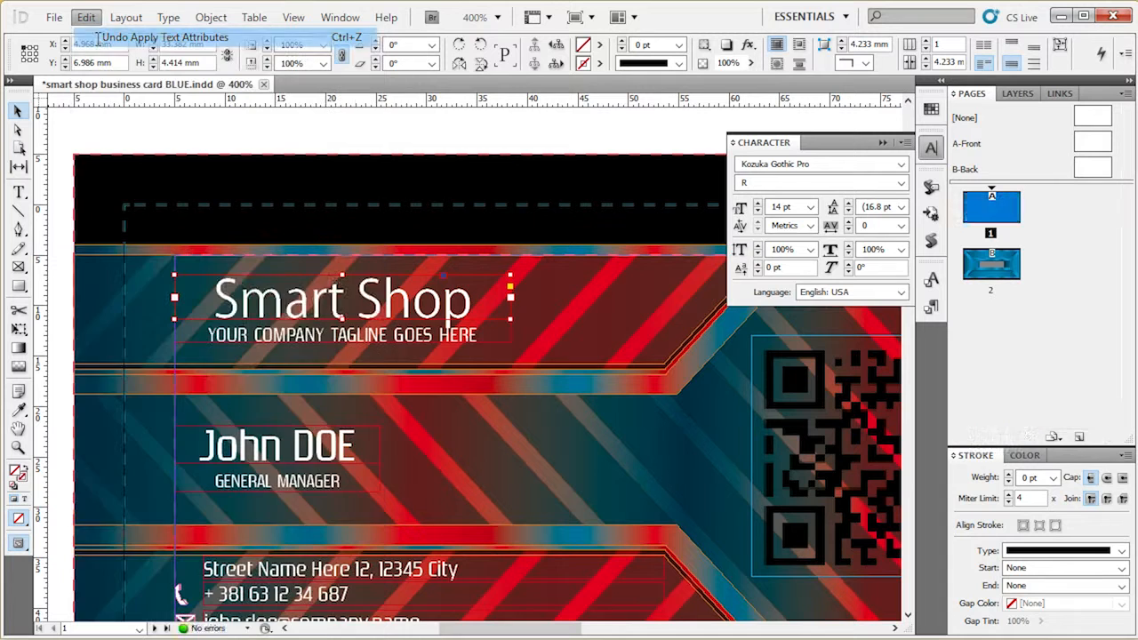
left_click(358, 138)
left_click(931, 148)
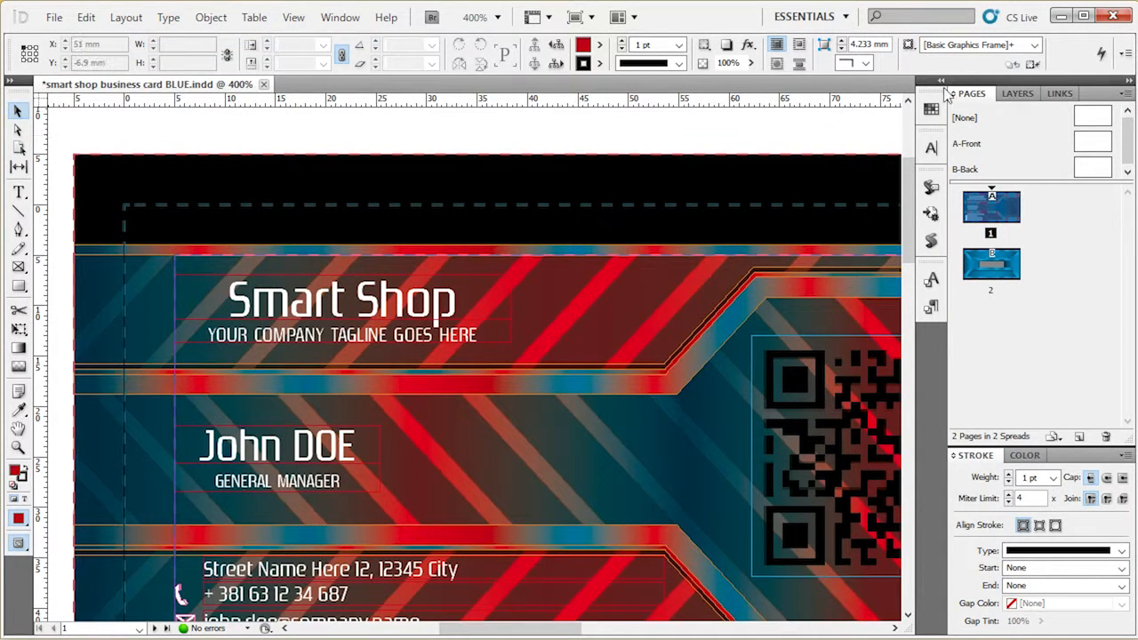